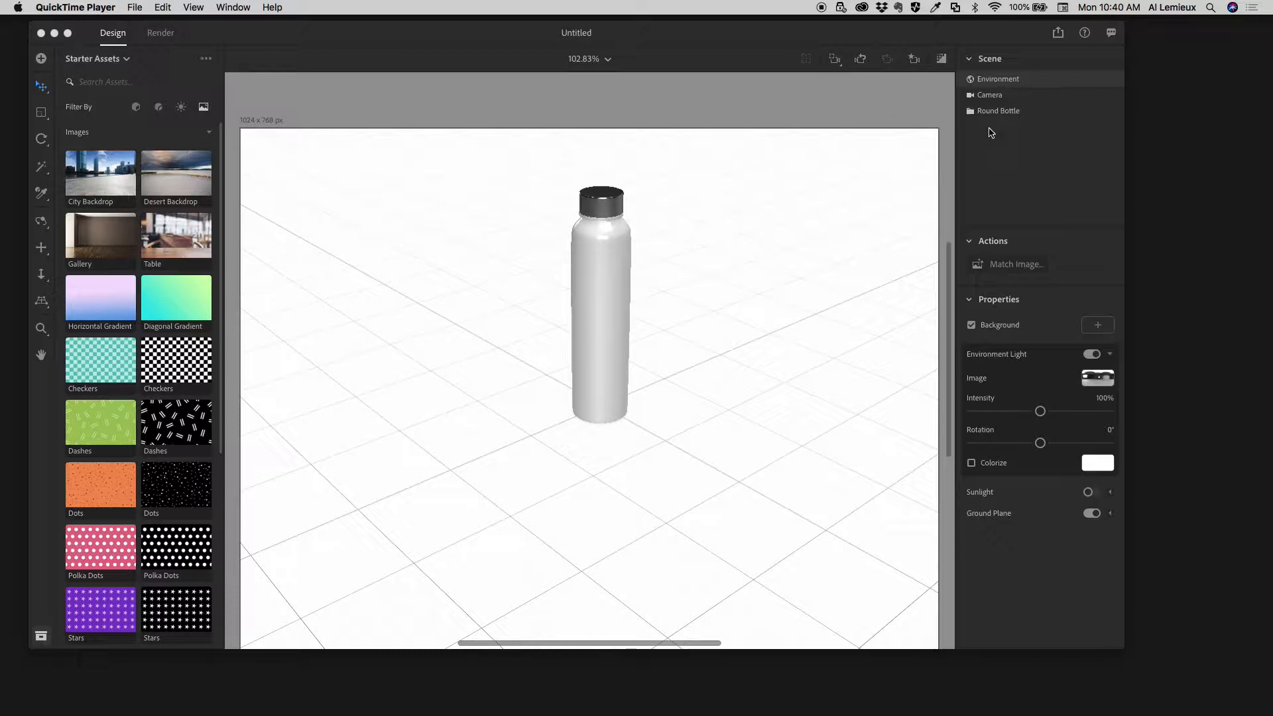
# - Set the Table image as the scene background and match canvas aspect ratio, environment light, sunlight and camera perspective to it
pyautogui.click(171, 252)
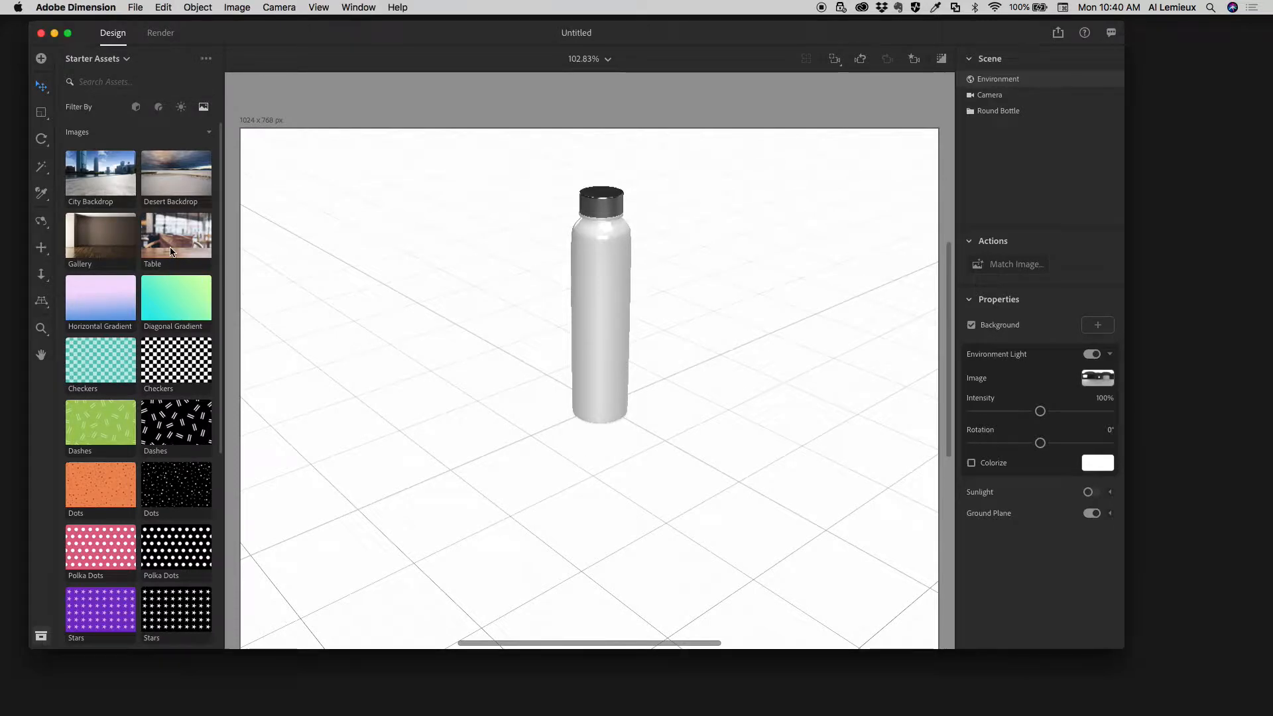
pyautogui.click(172, 242)
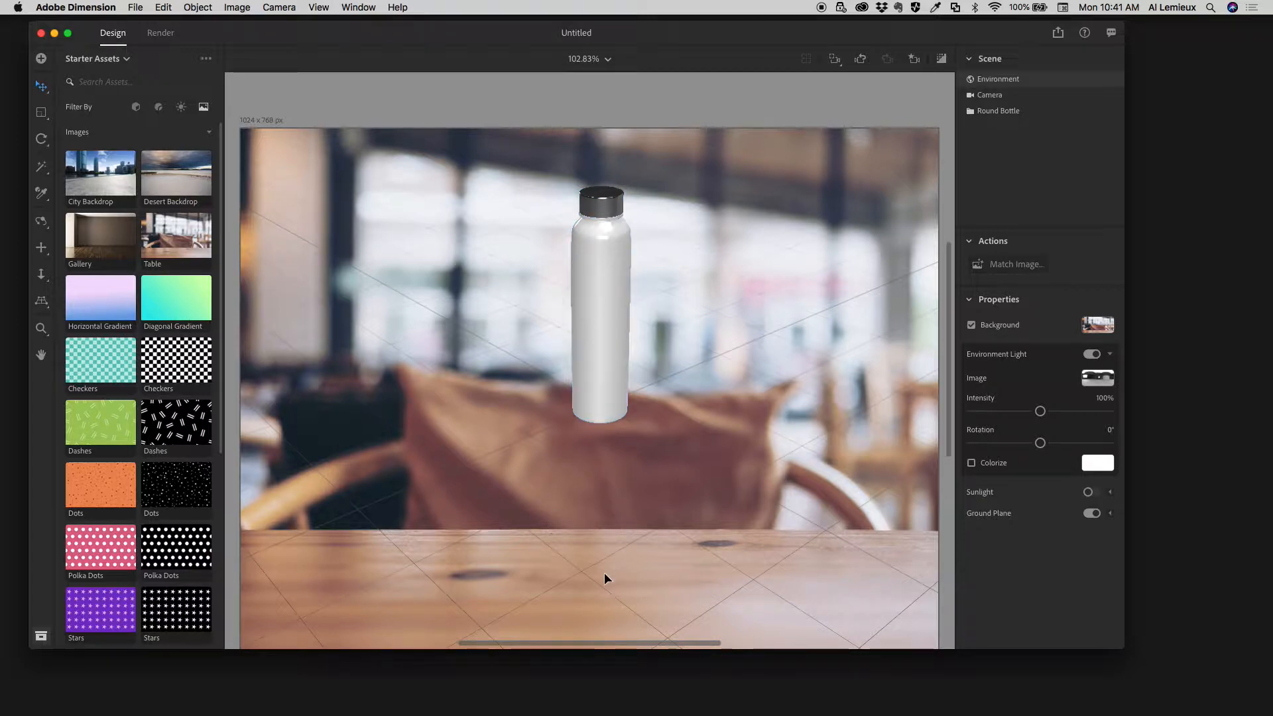
pyautogui.click(993, 265)
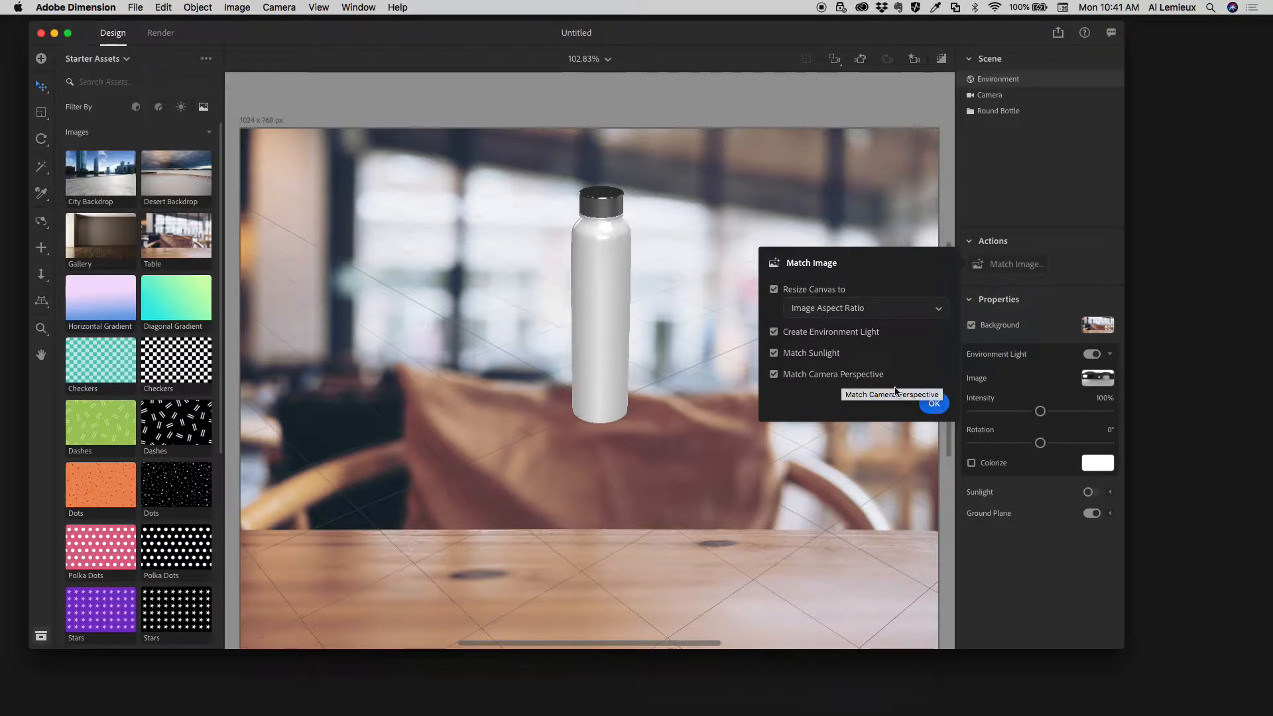
pyautogui.click(934, 404)
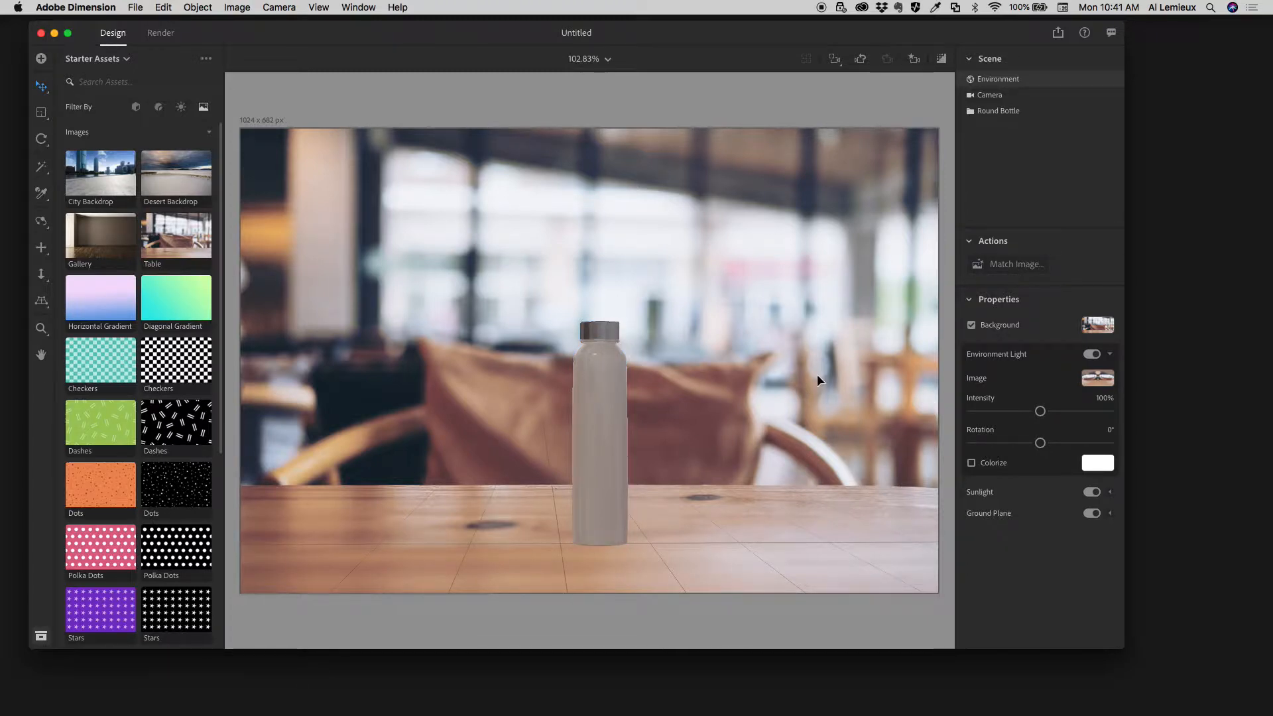
# - Slide the round bottle along the tabletop to the right side of the image, at about X 4.4 cm, Z 0.5 cm
pyautogui.scroll(4, 772, 384)
pyautogui.scroll(-5, 773, 384)
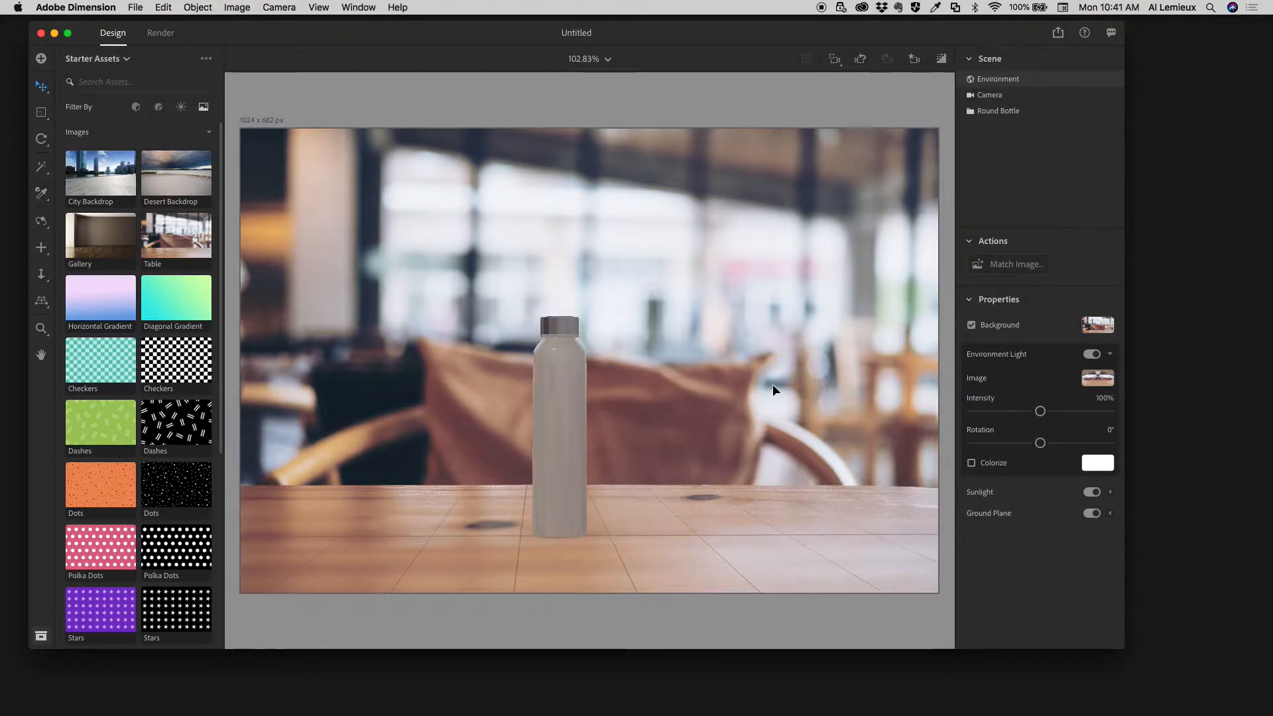
pyautogui.scroll(2, 773, 383)
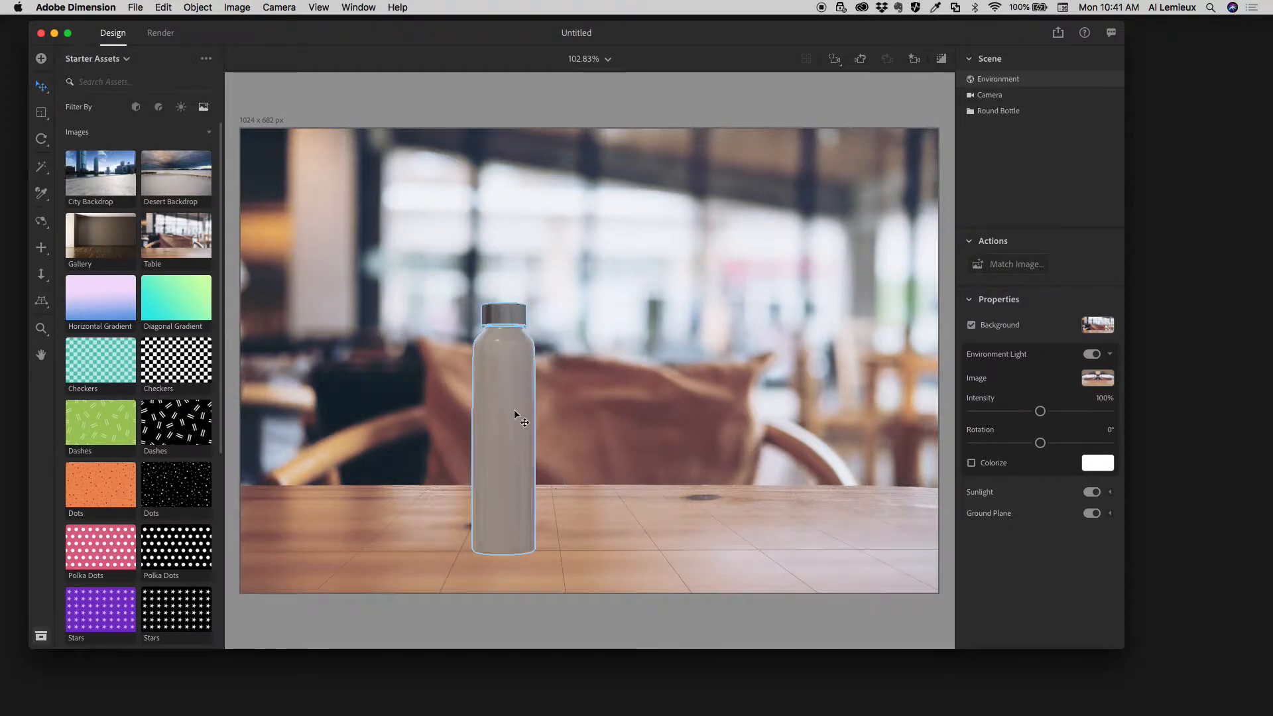
pyautogui.moveTo(515, 412); pyautogui.dragTo(821, 410)
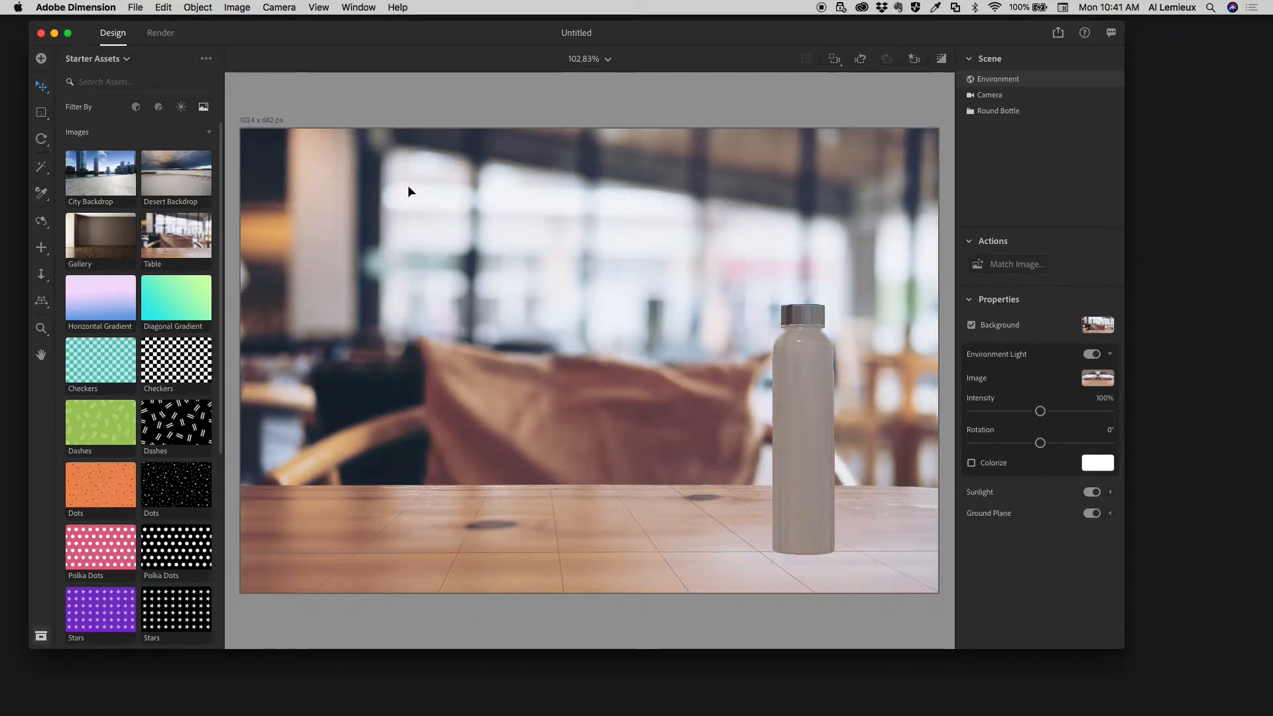
# - Scale the whole round bottle up to about 10.5 cm in X, 36.3 cm in Y and 8.9 cm in Z
pyautogui.click(41, 114)
pyautogui.click(796, 359)
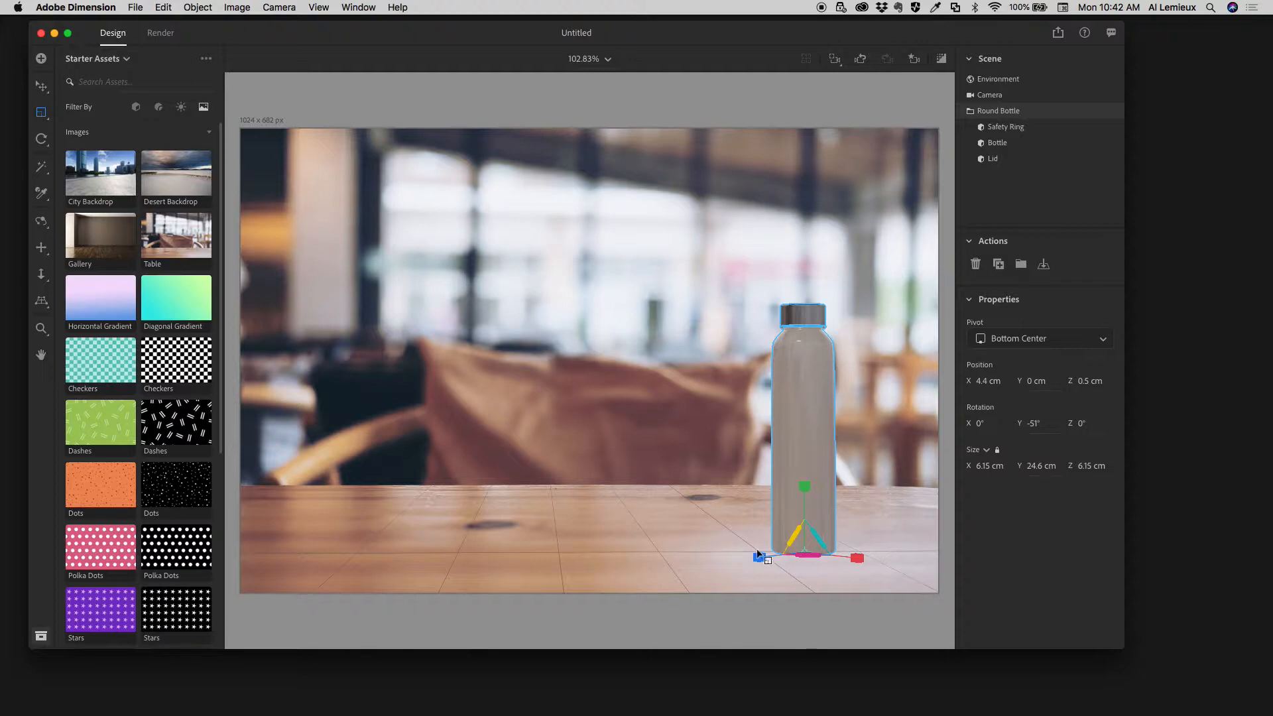
pyautogui.moveTo(804, 486); pyautogui.dragTo(804, 475)
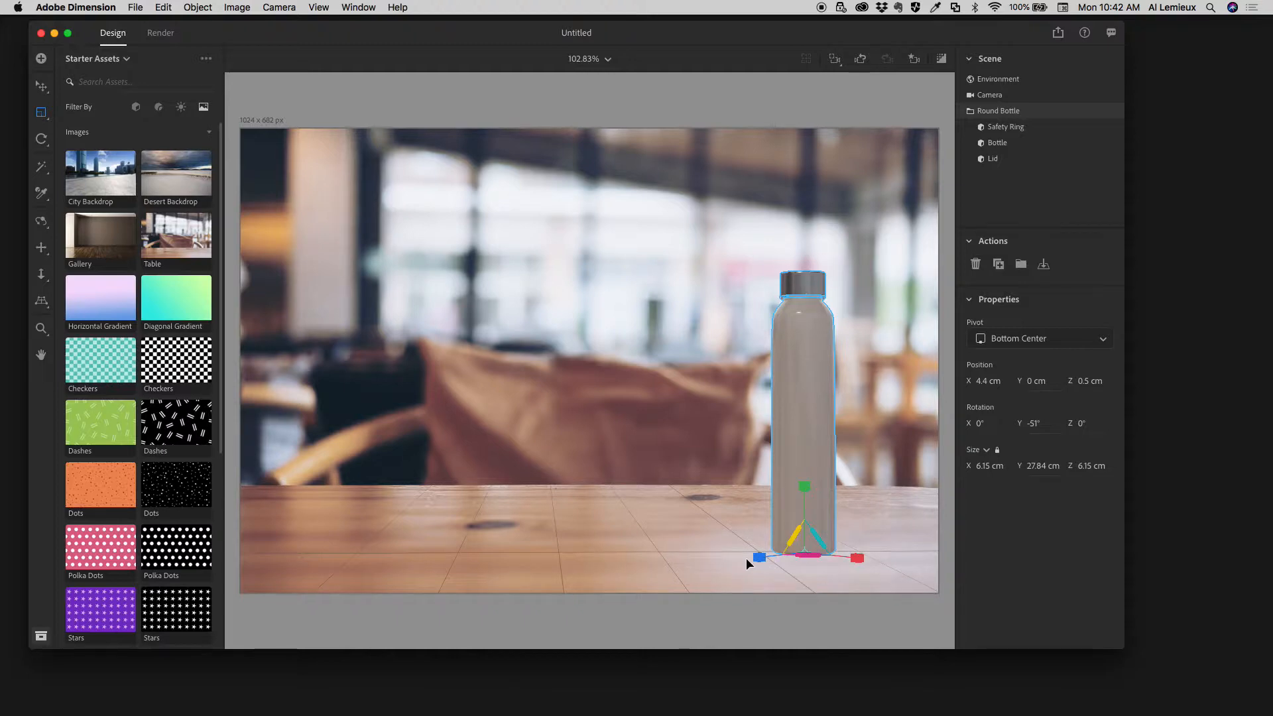
pyautogui.moveTo(746, 558)
pyautogui.mouseDown()
pyautogui.moveTo(758, 556)
pyautogui.moveTo(743, 563)
pyautogui.mouseUp()
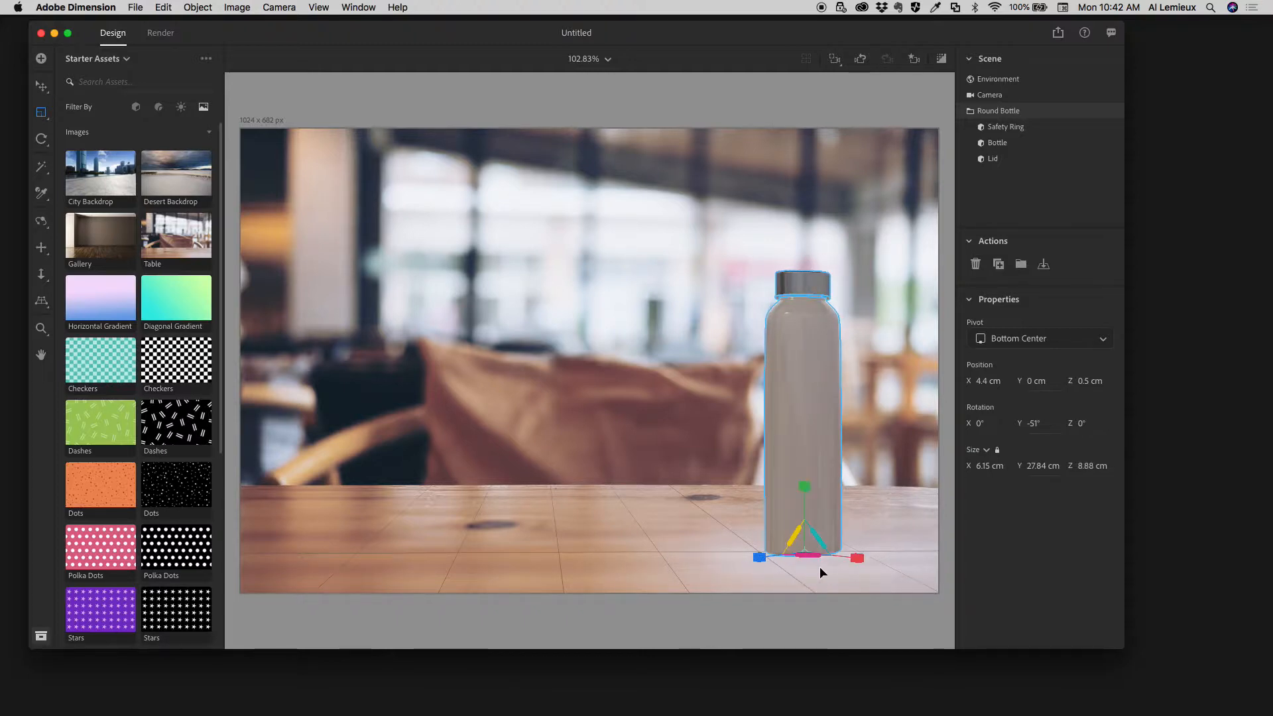
pyautogui.moveTo(860, 558); pyautogui.dragTo(821, 536)
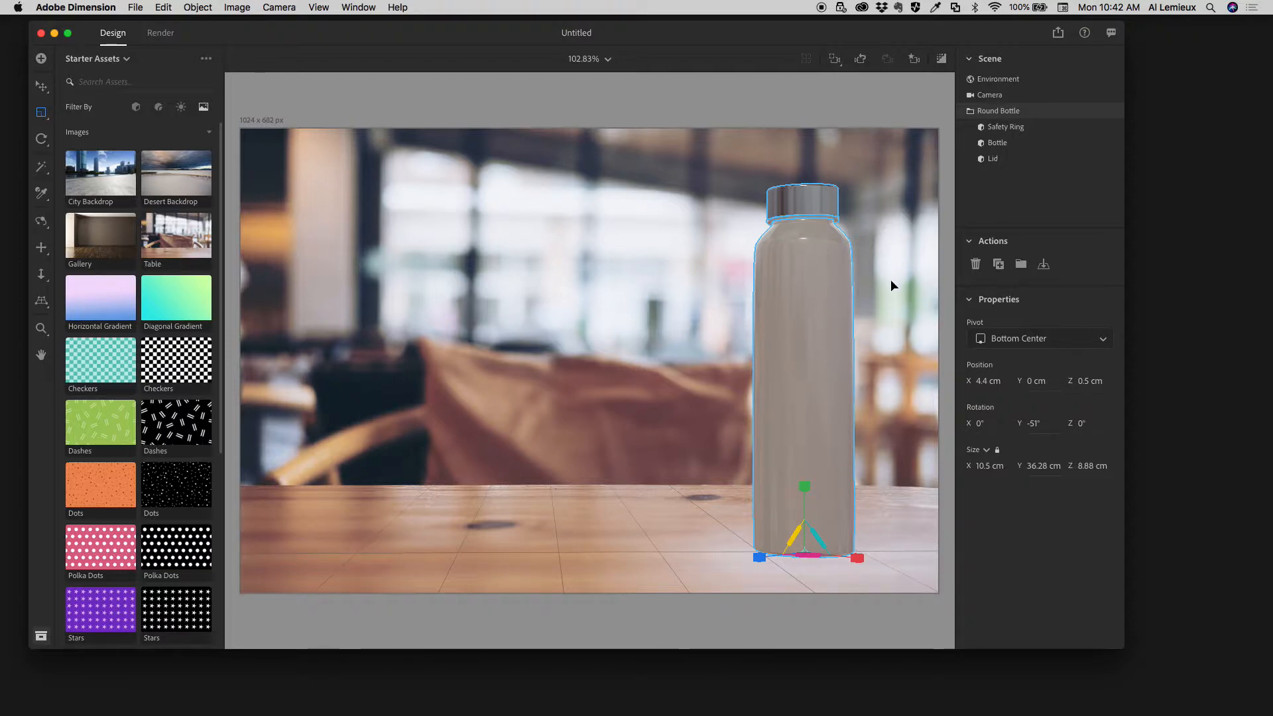
# - Inspect the round bottle's Bottle, Lid and Safety Ring parts with the Select and Move tool, leaving the Bottle part selected
pyautogui.click(41, 87)
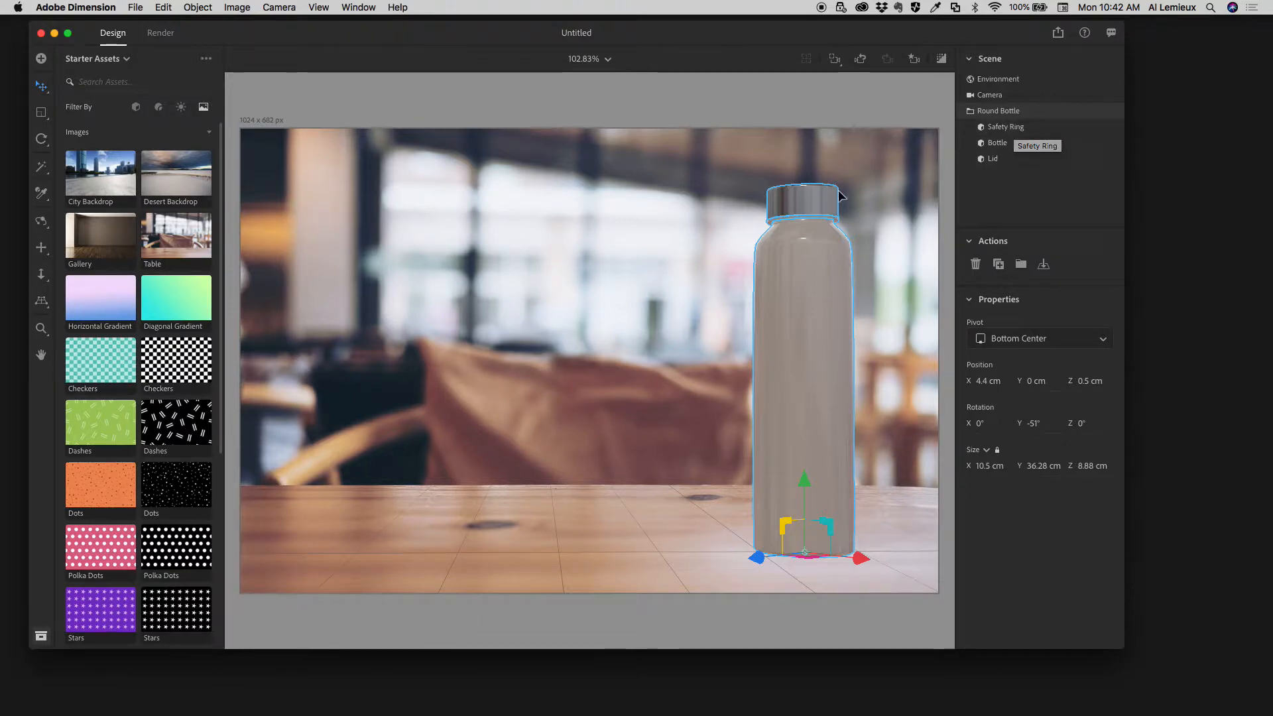
pyautogui.click(1004, 147)
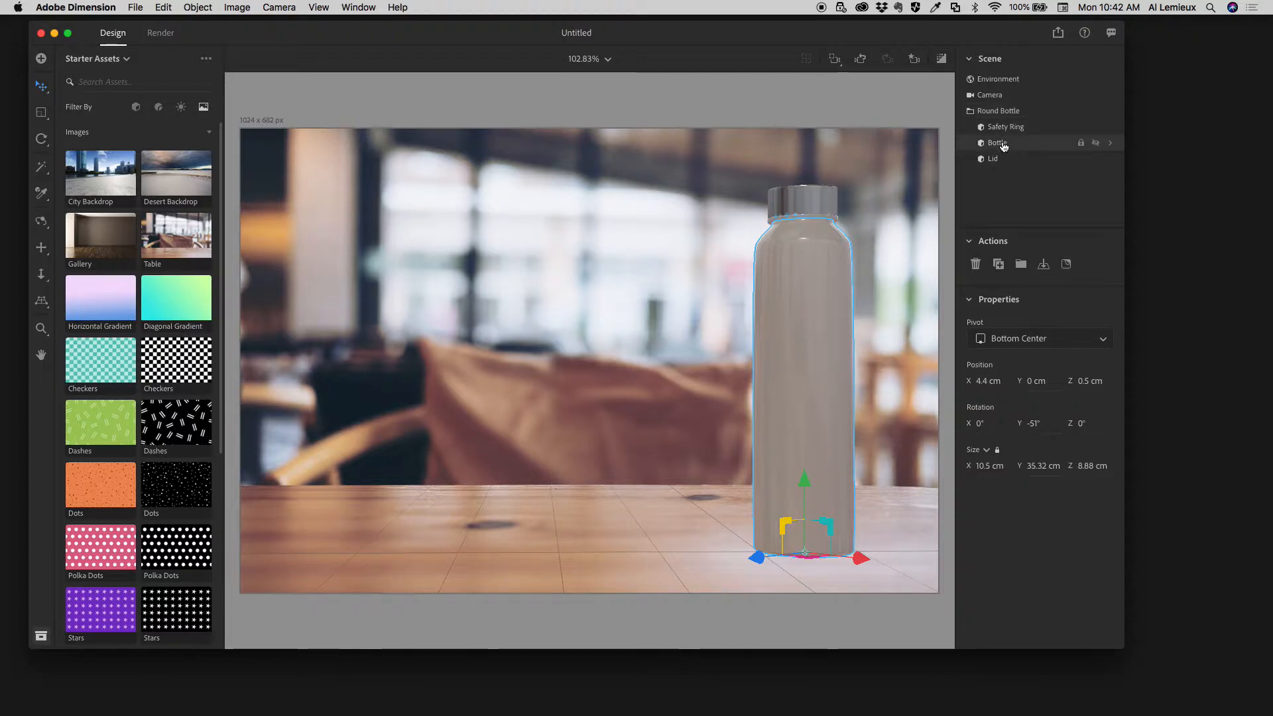
pyautogui.click(997, 163)
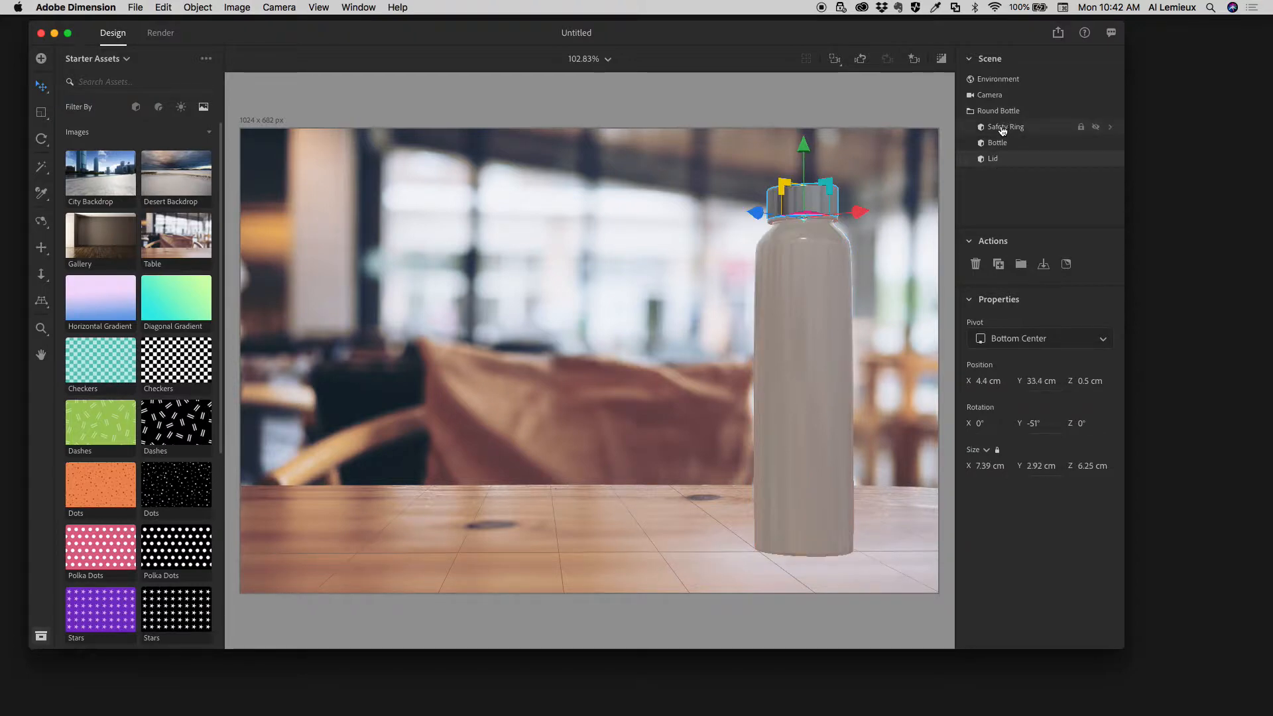
pyautogui.click(1002, 129)
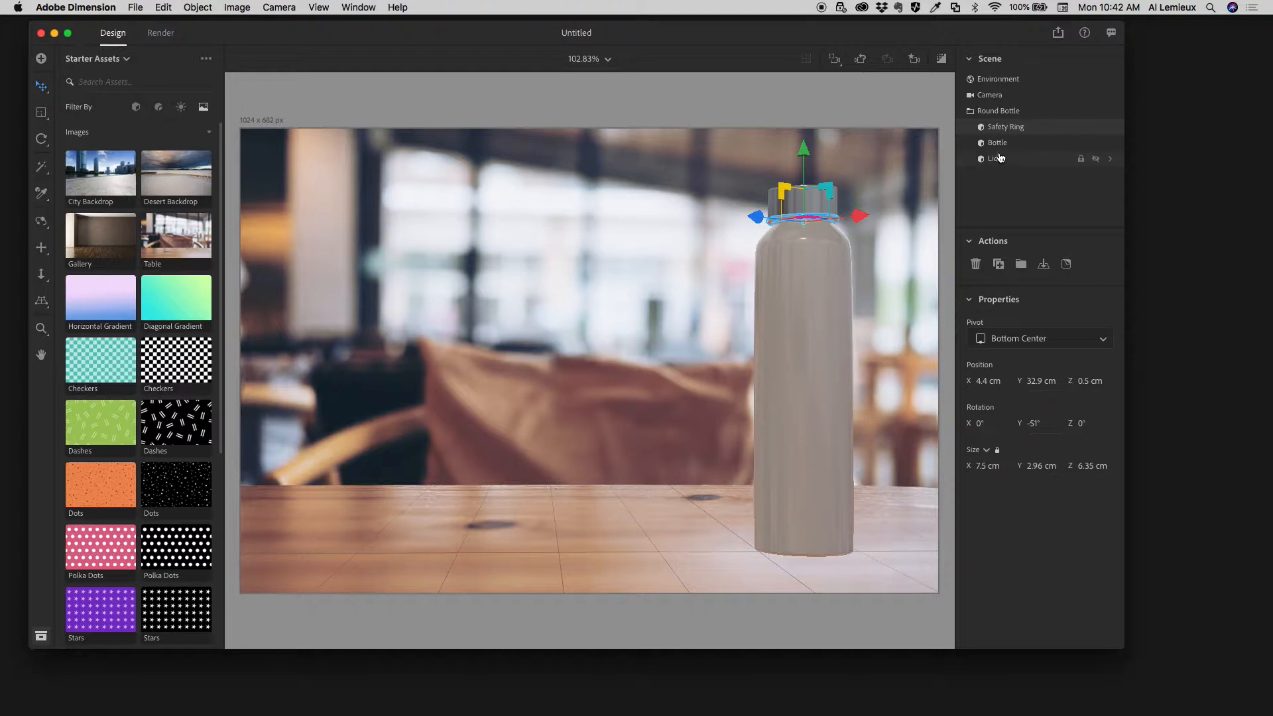
pyautogui.click(997, 145)
pyautogui.click(997, 161)
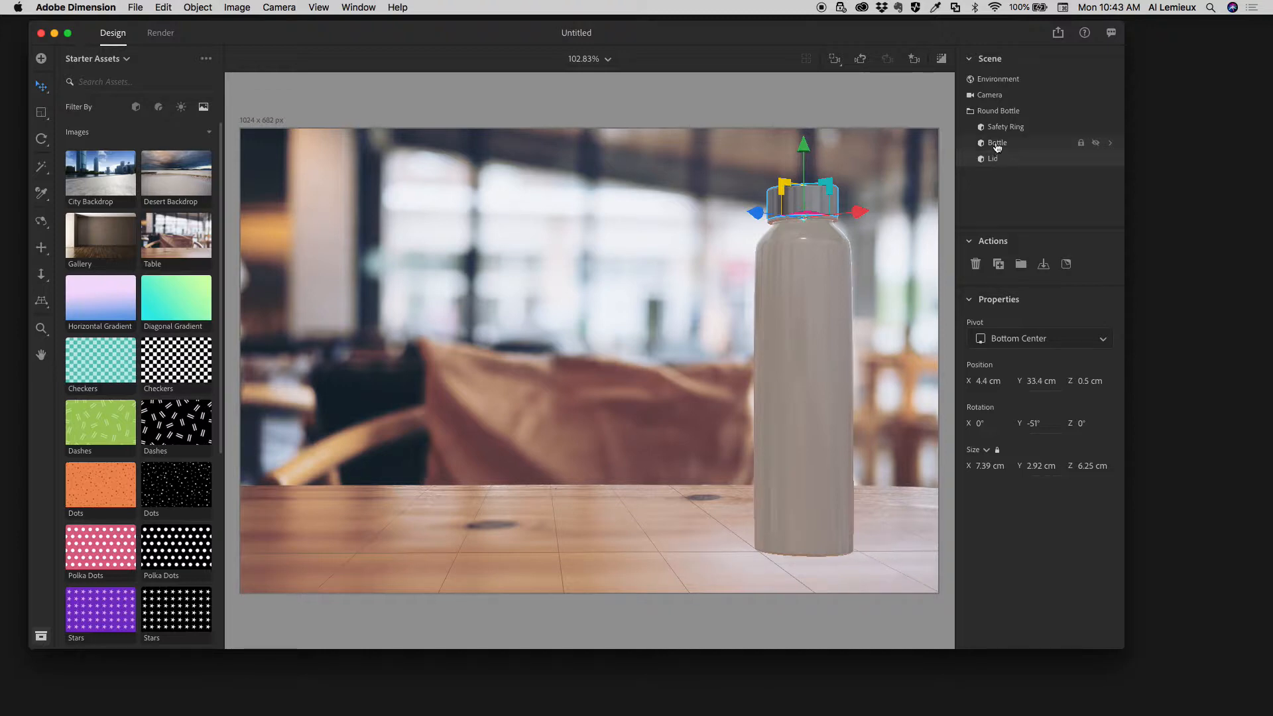
pyautogui.click(997, 146)
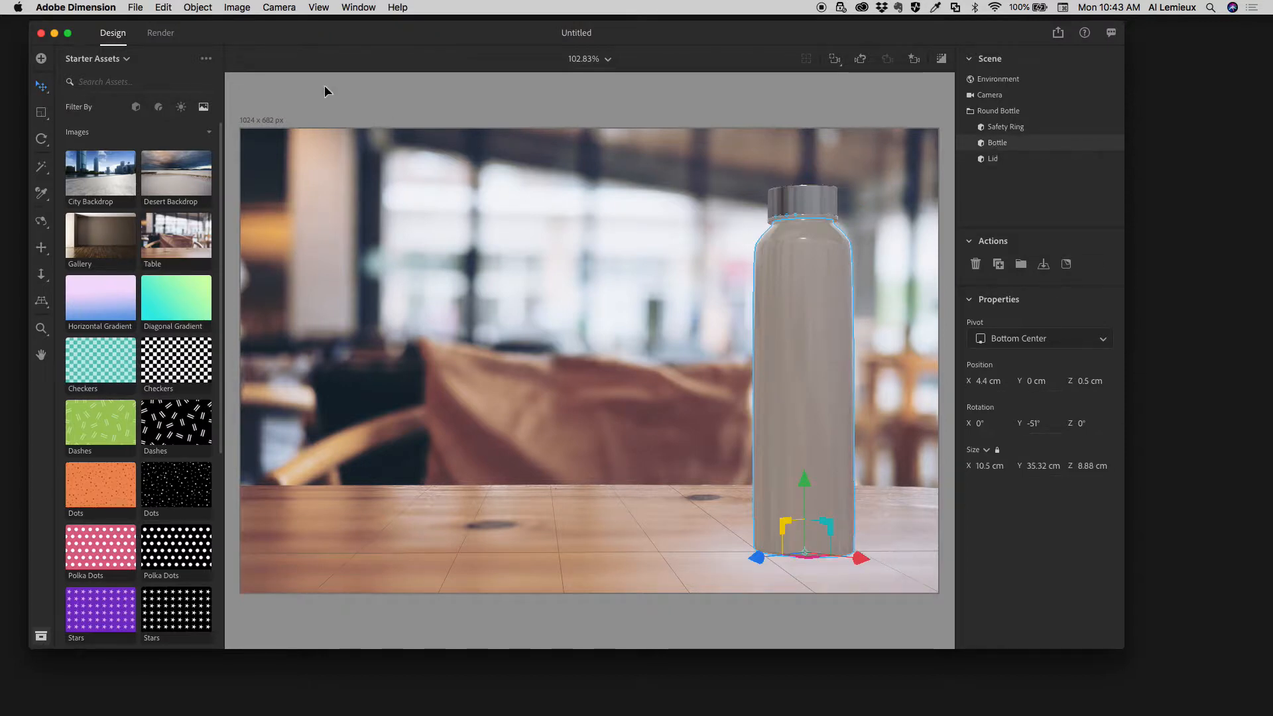
# - Place spring-water-label.ai from the Adobe Dimensions 3D folder as a graphic on the selected Bottle part
pyautogui.click(131, 6)
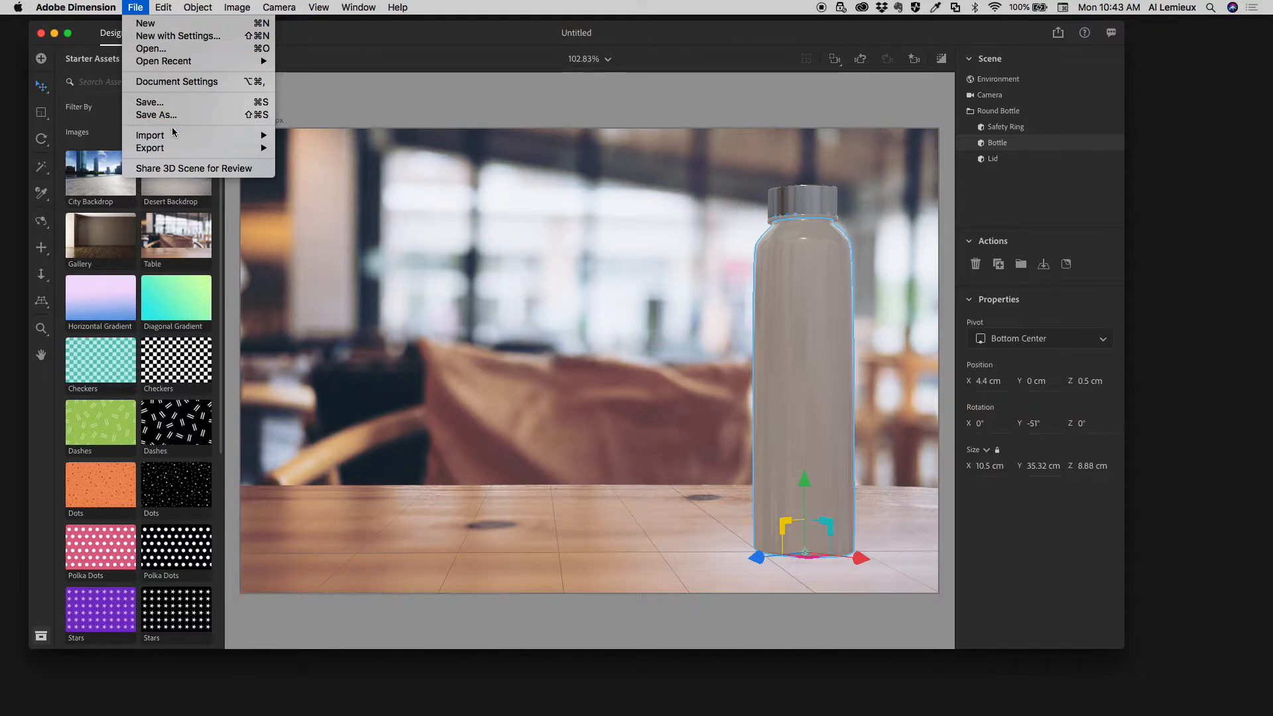
pyautogui.moveTo(171, 136)
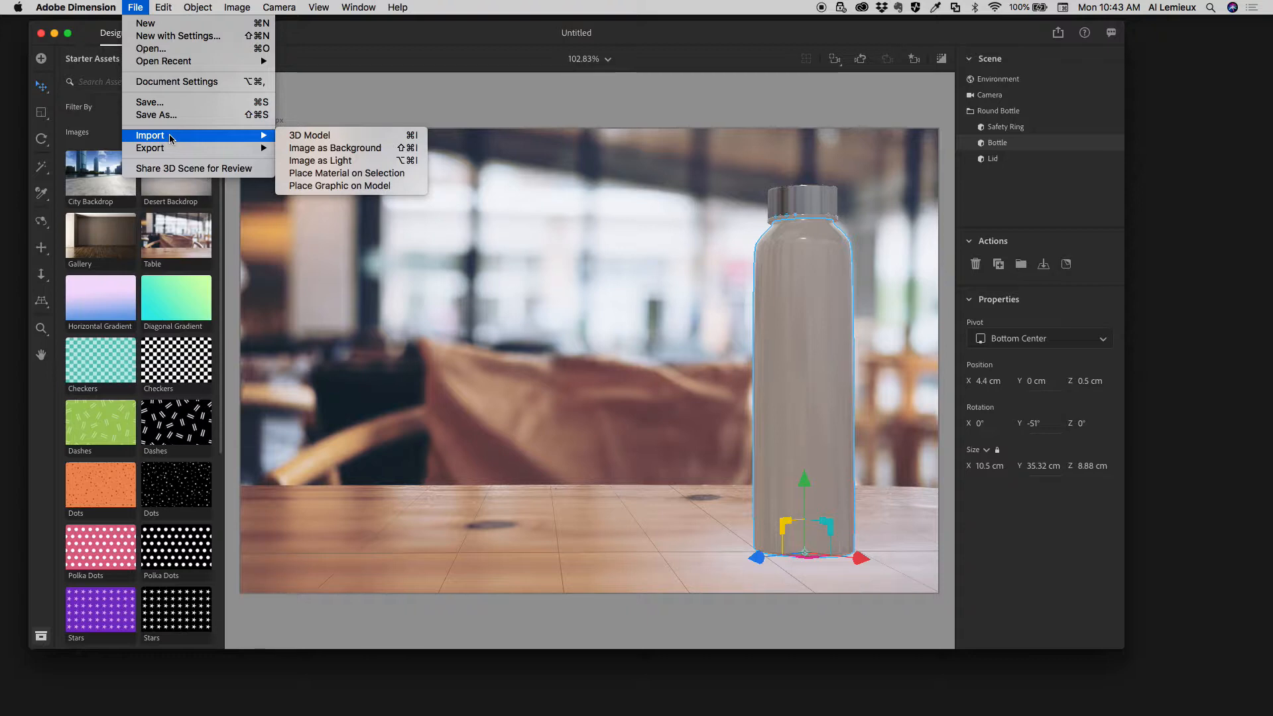
pyautogui.click(302, 186)
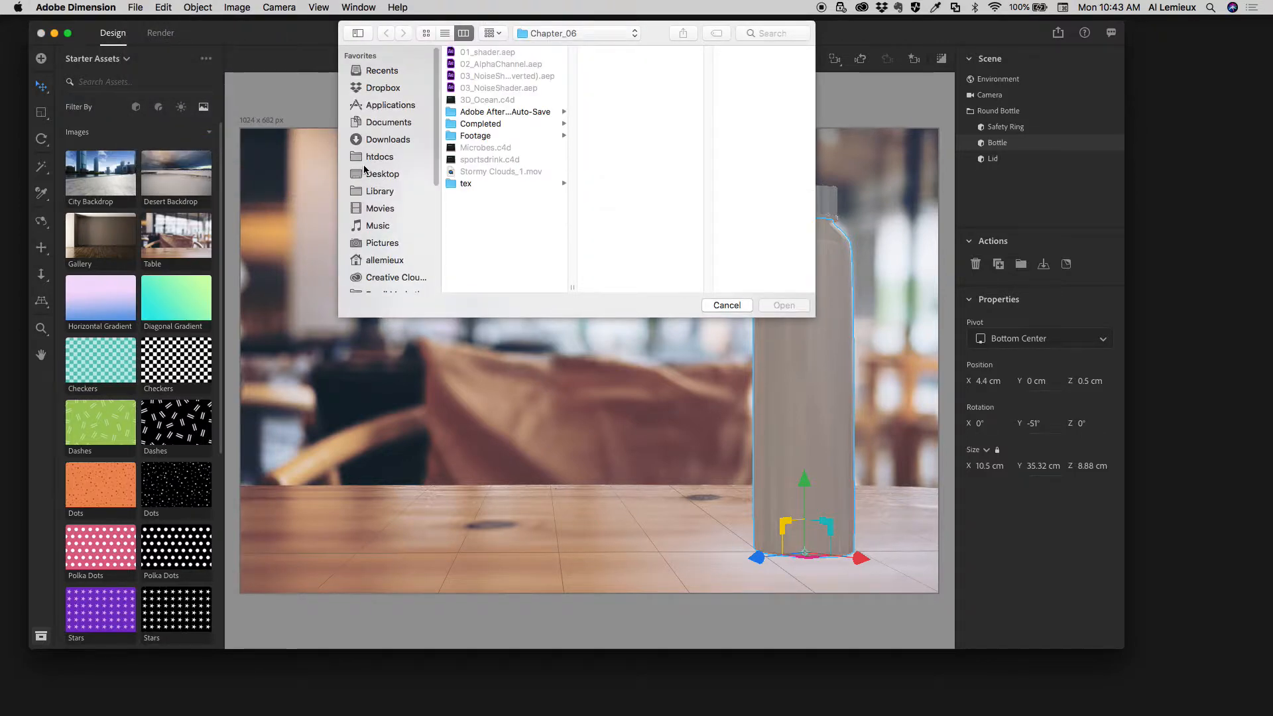
pyautogui.scroll(-5, 381, 225)
pyautogui.click(378, 213)
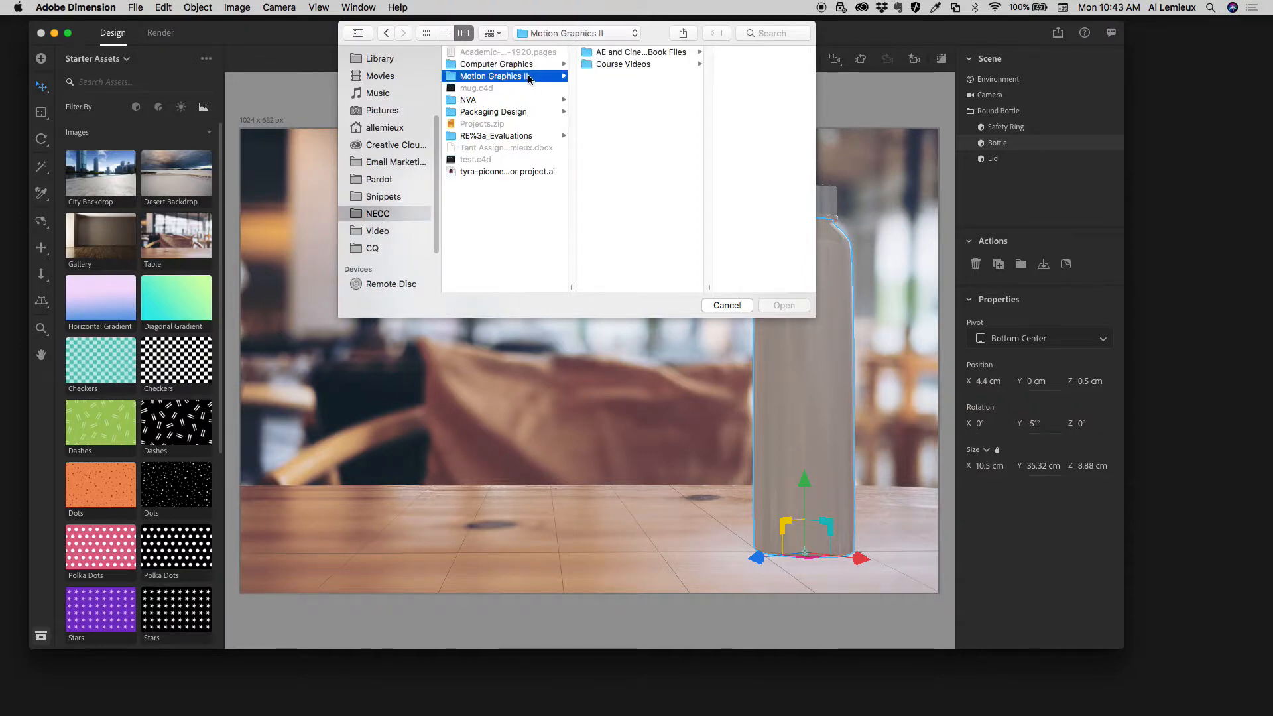
pyautogui.click(647, 63)
pyautogui.click(702, 74)
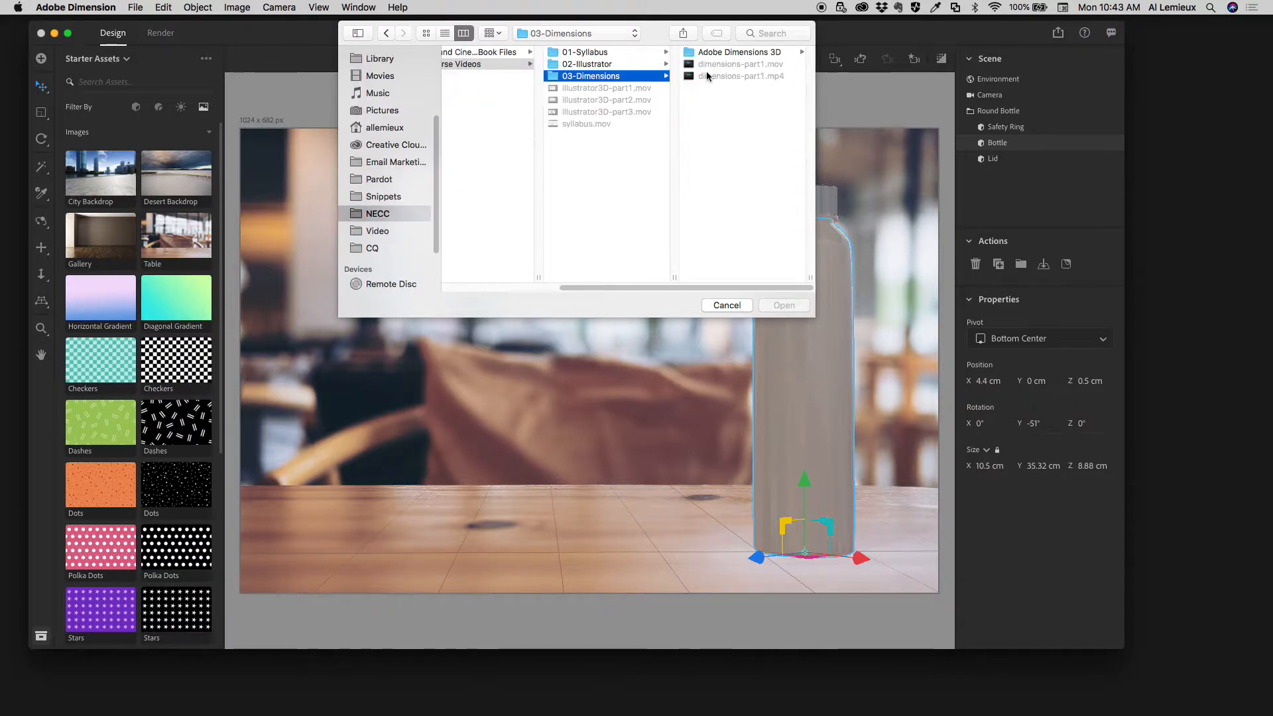
pyautogui.click(716, 52)
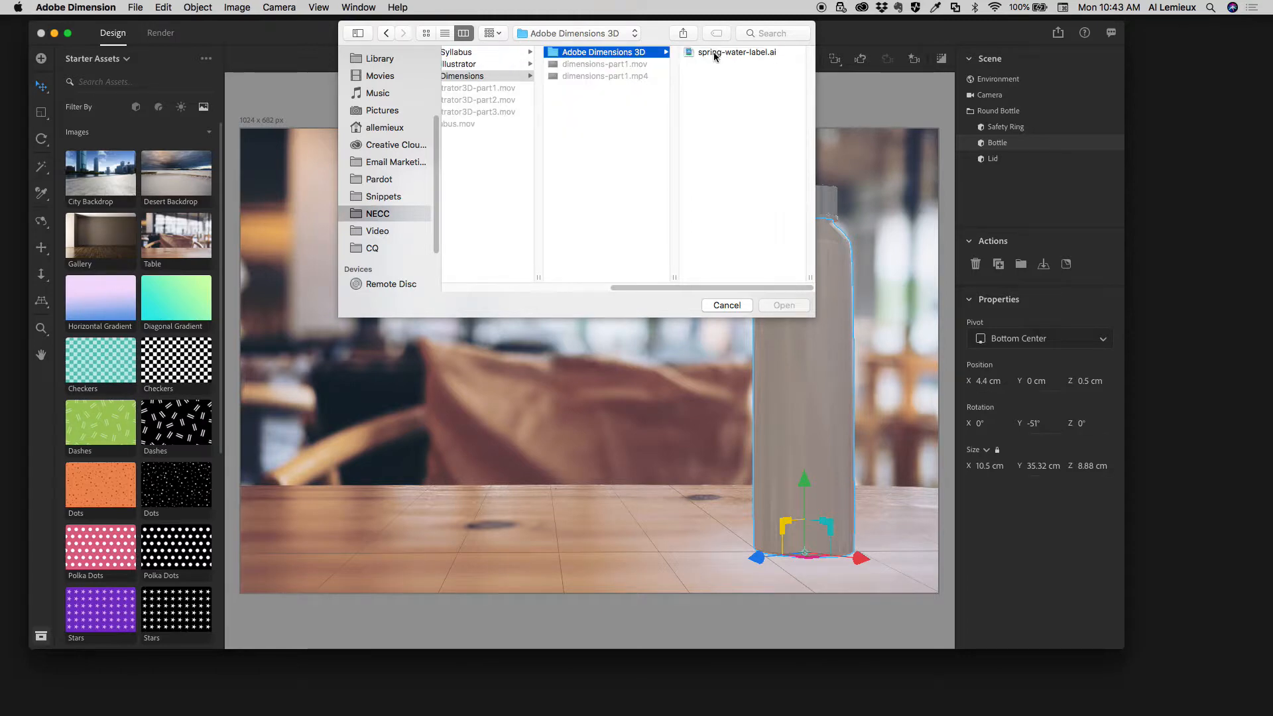
pyautogui.click(716, 53)
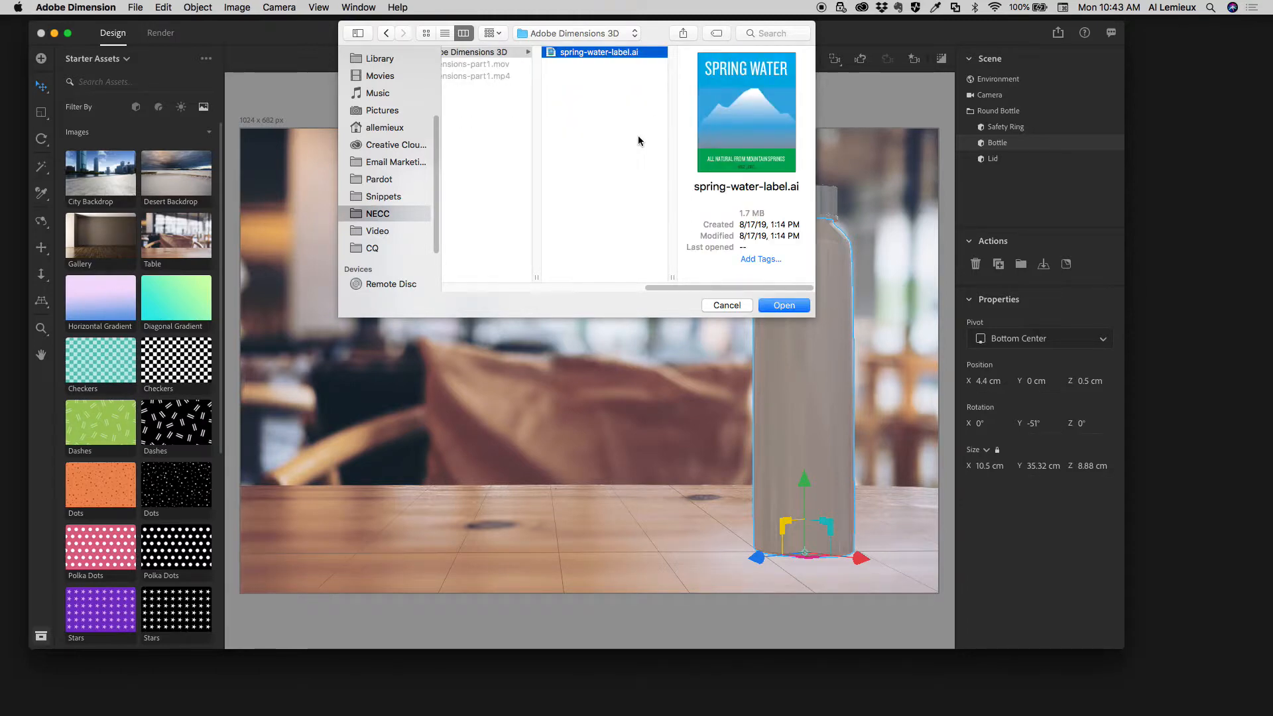
pyautogui.click(777, 306)
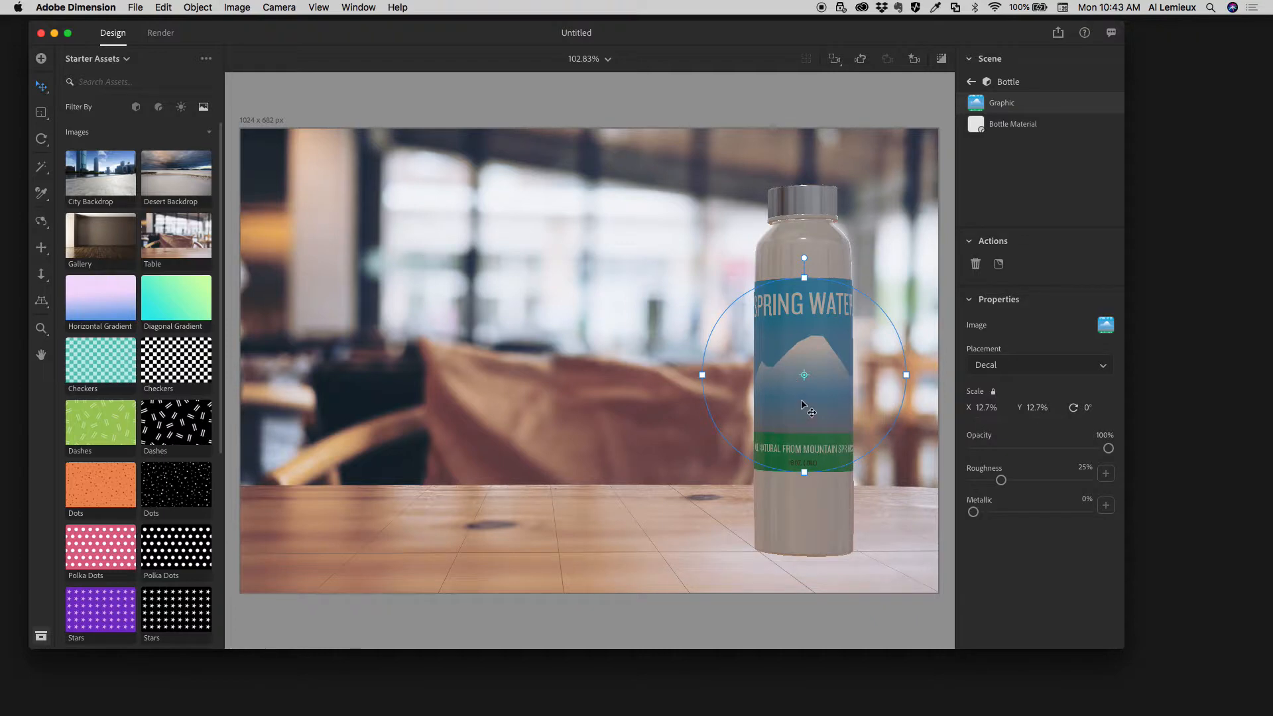
# - Shift the label slightly down the bottle, enlarge it to about 16.2% by 17.3%, and return to the scene's object list
pyautogui.moveTo(801, 403)
pyautogui.mouseDown()
pyautogui.moveTo(803, 431)
pyautogui.moveTo(796, 411)
pyautogui.moveTo(774, 413)
pyautogui.moveTo(804, 417)
pyautogui.moveTo(799, 428)
pyautogui.mouseUp()
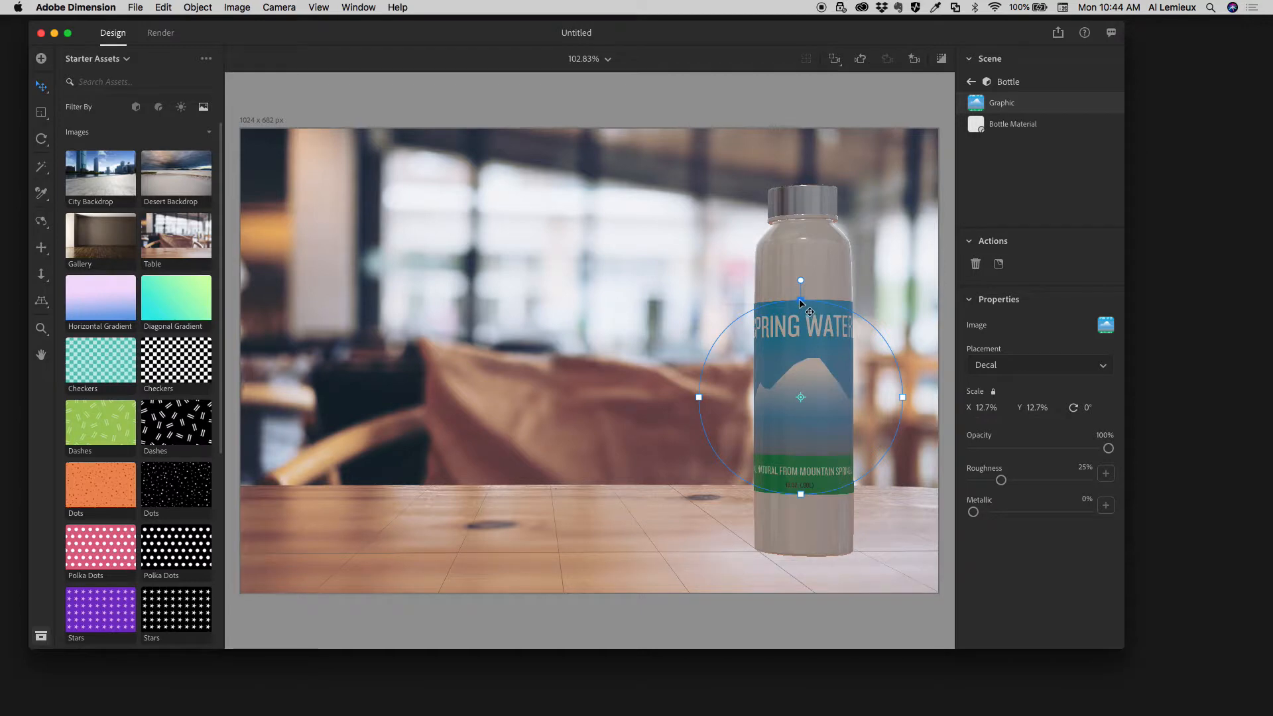
pyautogui.moveTo(800, 301); pyautogui.dragTo(798, 290)
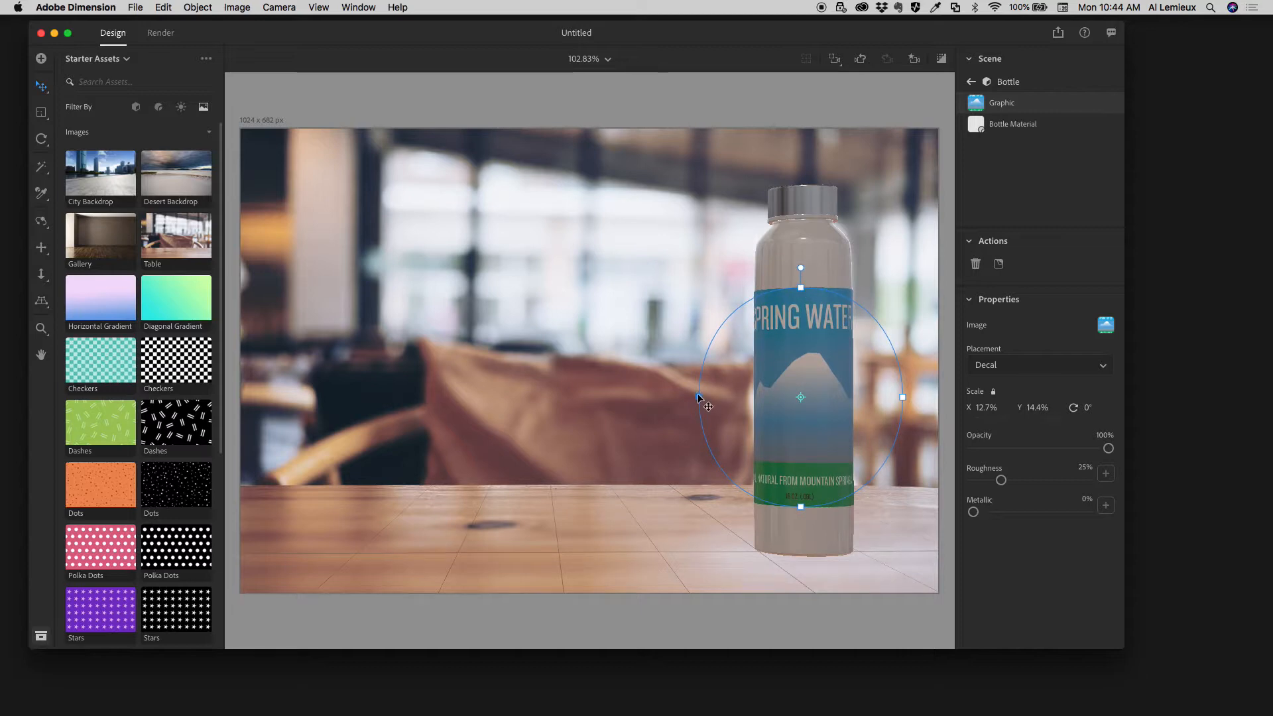
pyautogui.moveTo(696, 396); pyautogui.dragTo(693, 398)
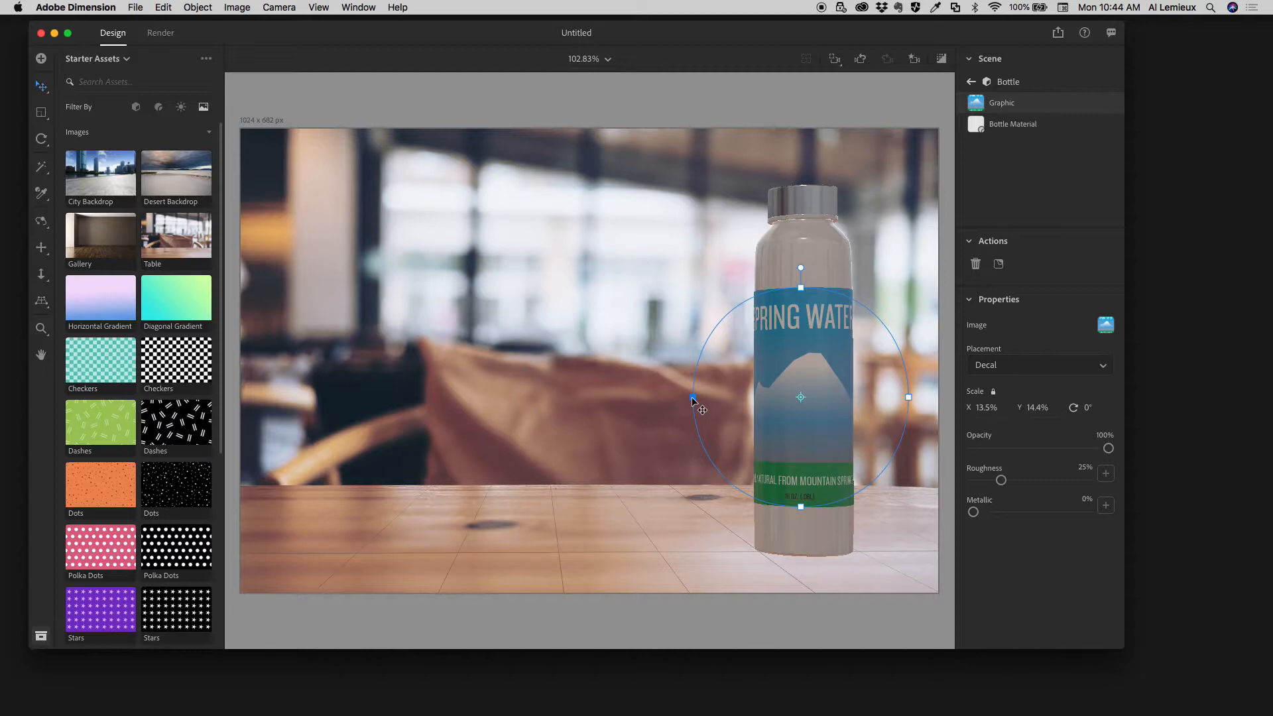
pyautogui.moveTo(801, 267)
pyautogui.mouseDown()
pyautogui.moveTo(784, 272)
pyautogui.moveTo(800, 277)
pyautogui.mouseUp()
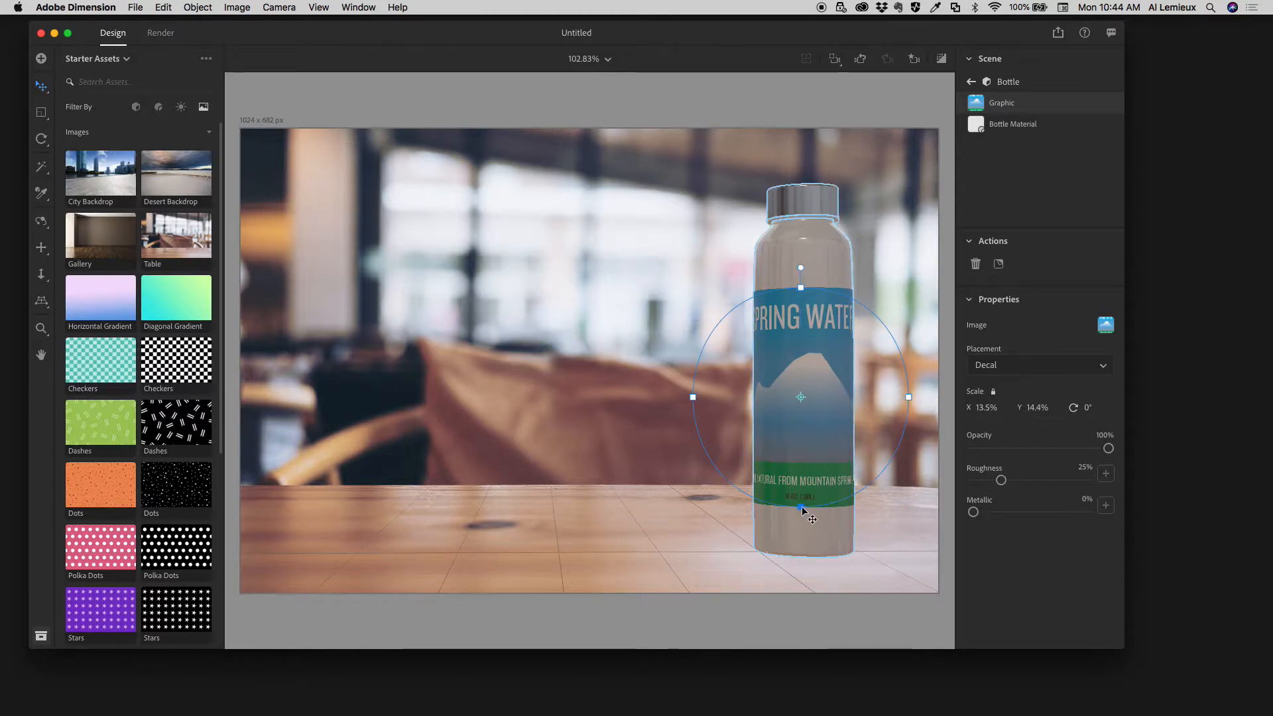
pyautogui.moveTo(802, 508); pyautogui.dragTo(806, 528)
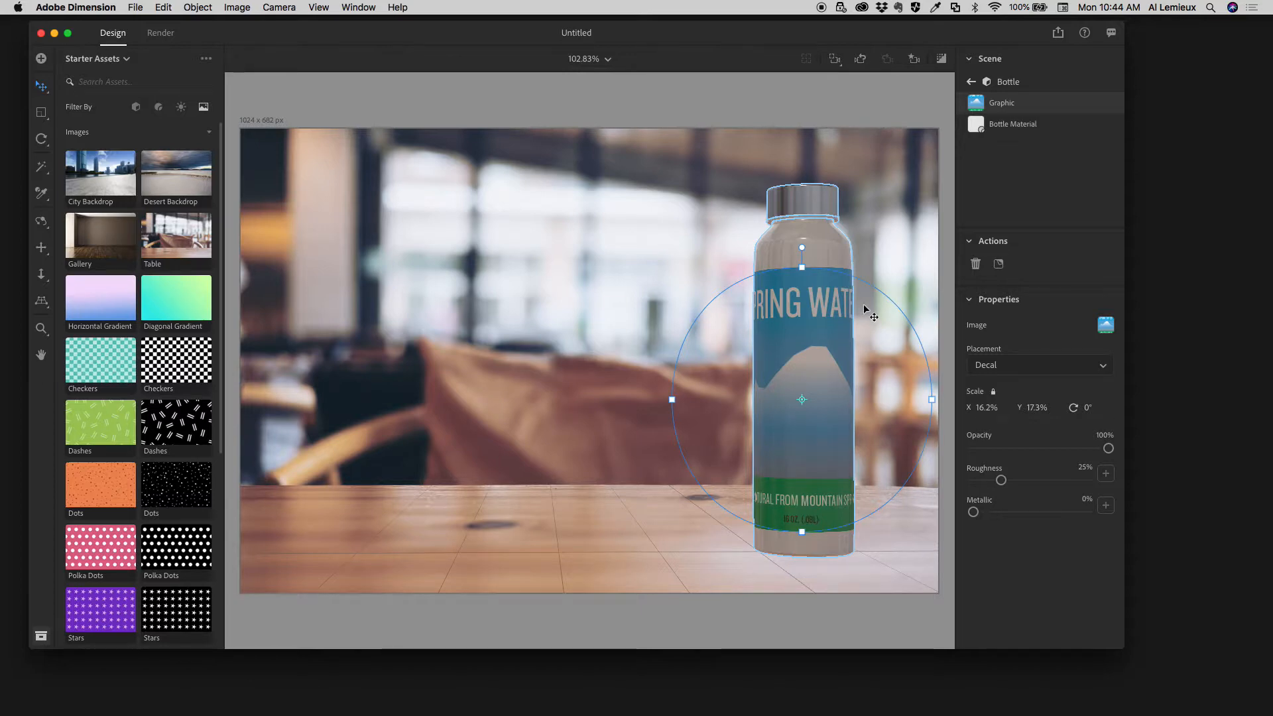
pyautogui.click(971, 83)
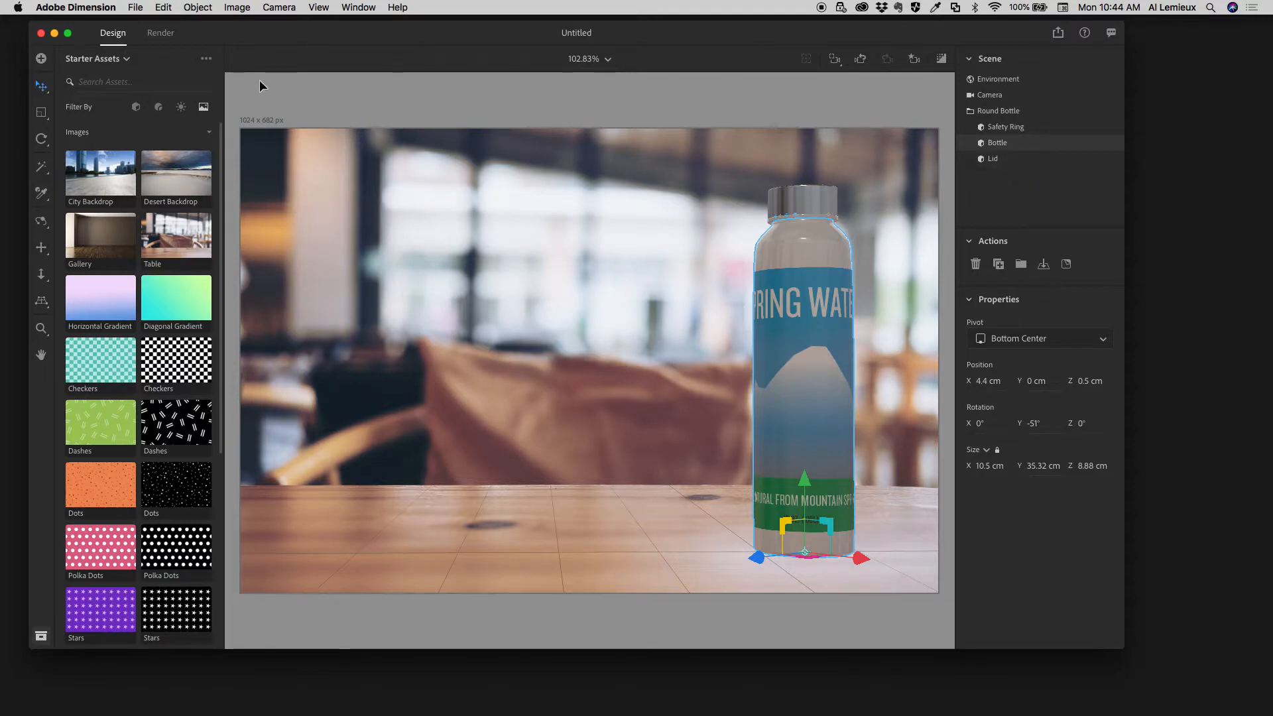
# - Configure the local render for High (Slow) quality, with PNG as the only export format
pyautogui.click(161, 33)
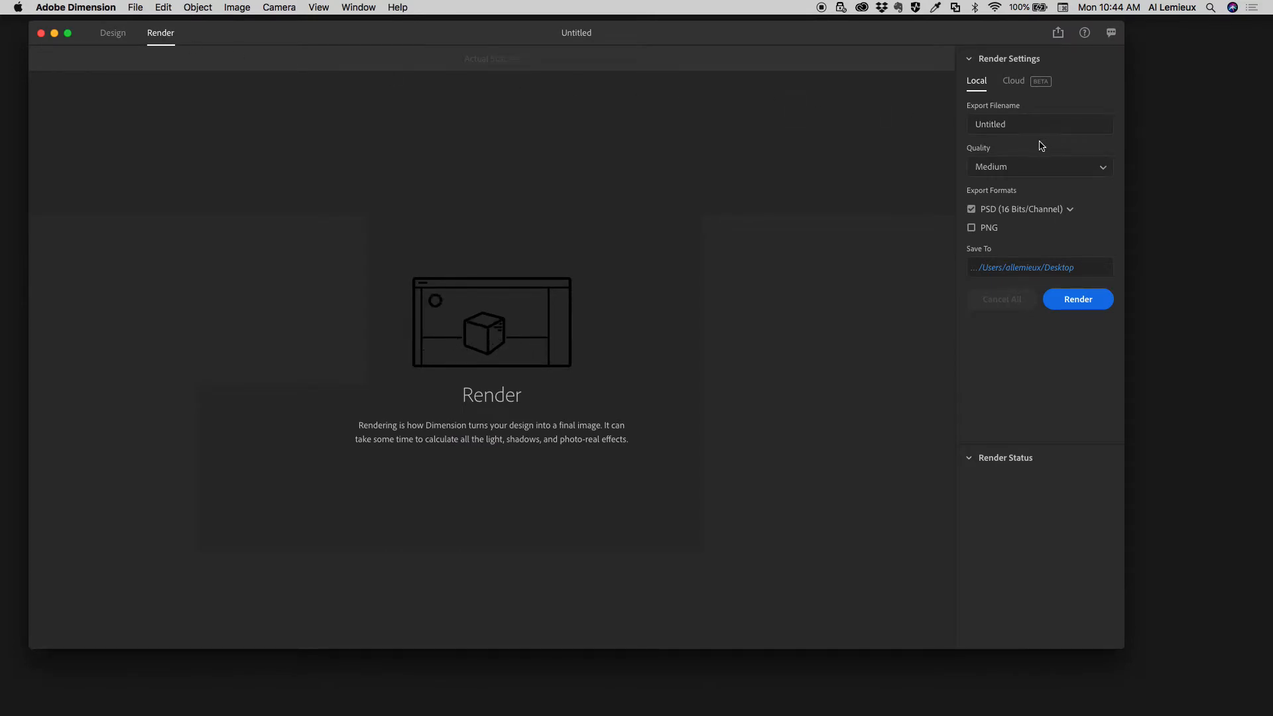
pyautogui.click(1016, 168)
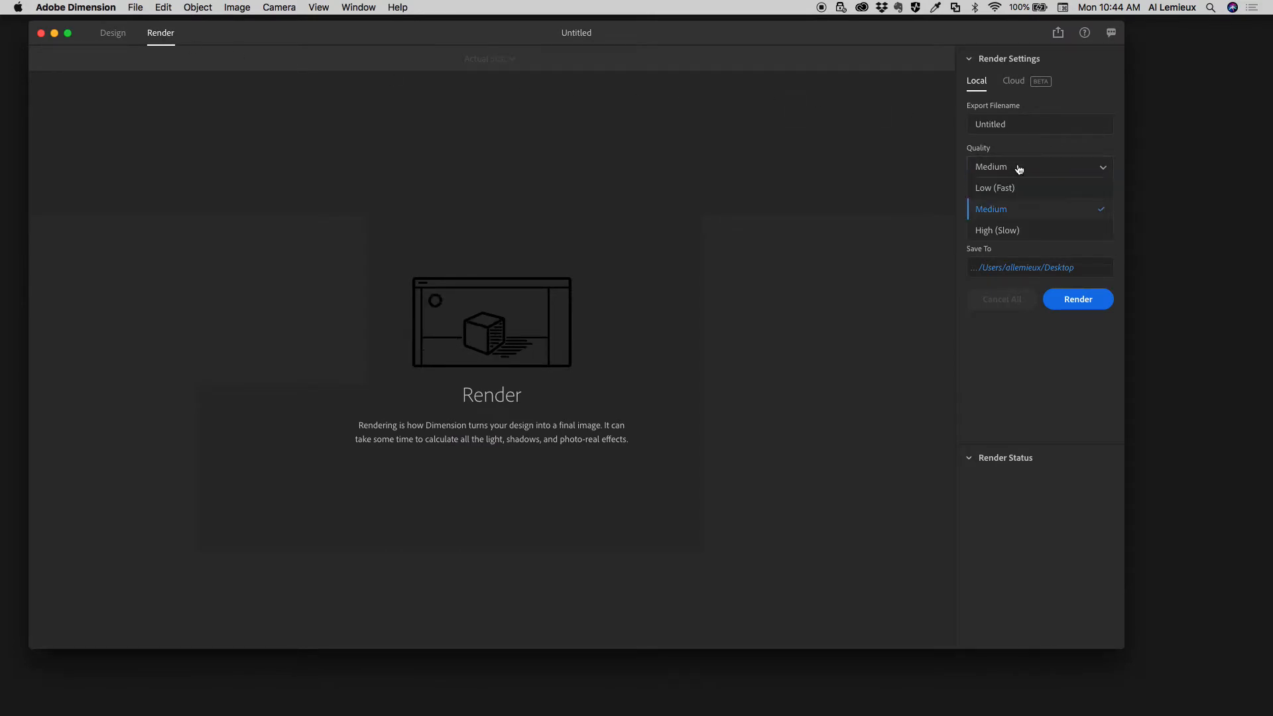
pyautogui.click(1019, 230)
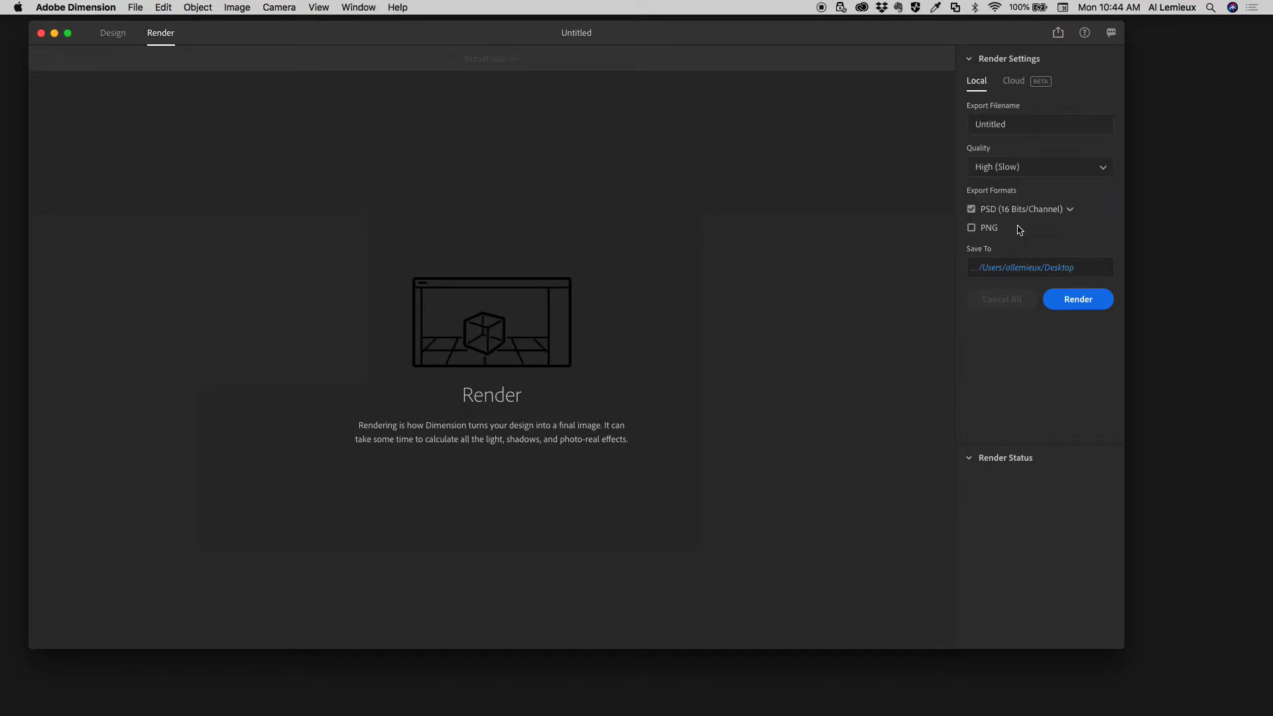
pyautogui.click(971, 209)
pyautogui.click(971, 228)
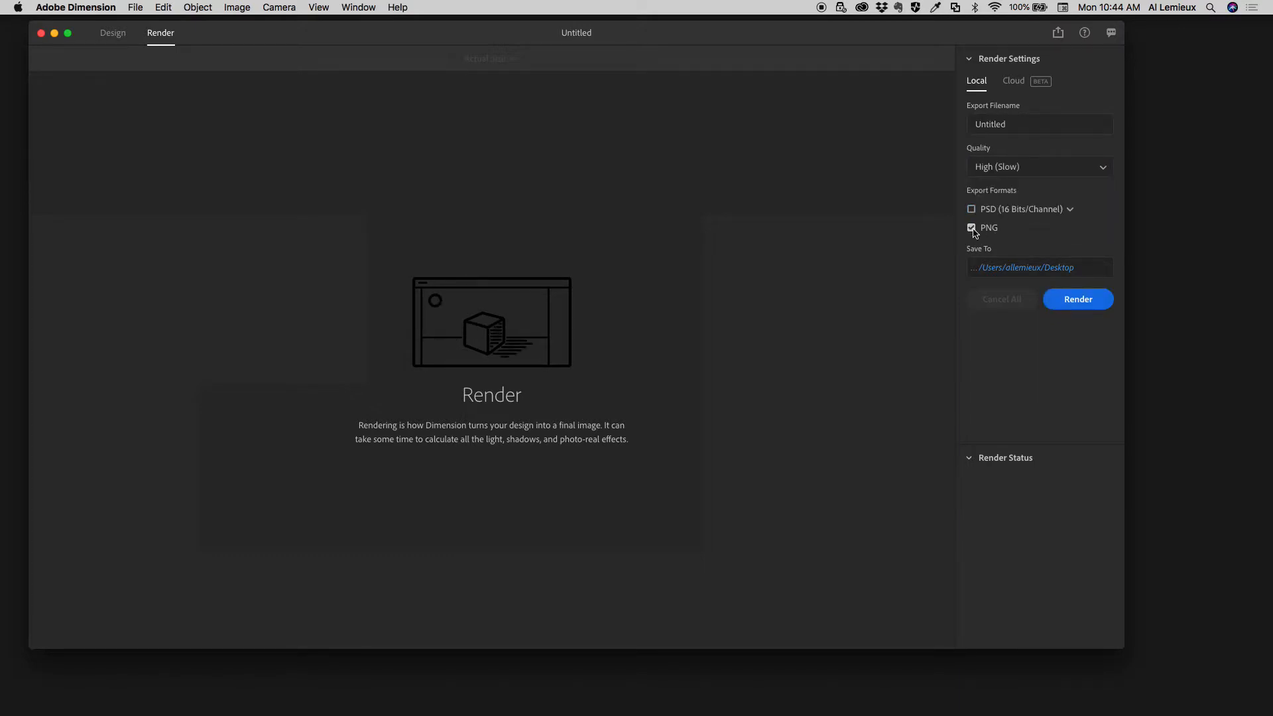
# - Name the render's export file "Bottle Ad"
pyautogui.click(1049, 121)
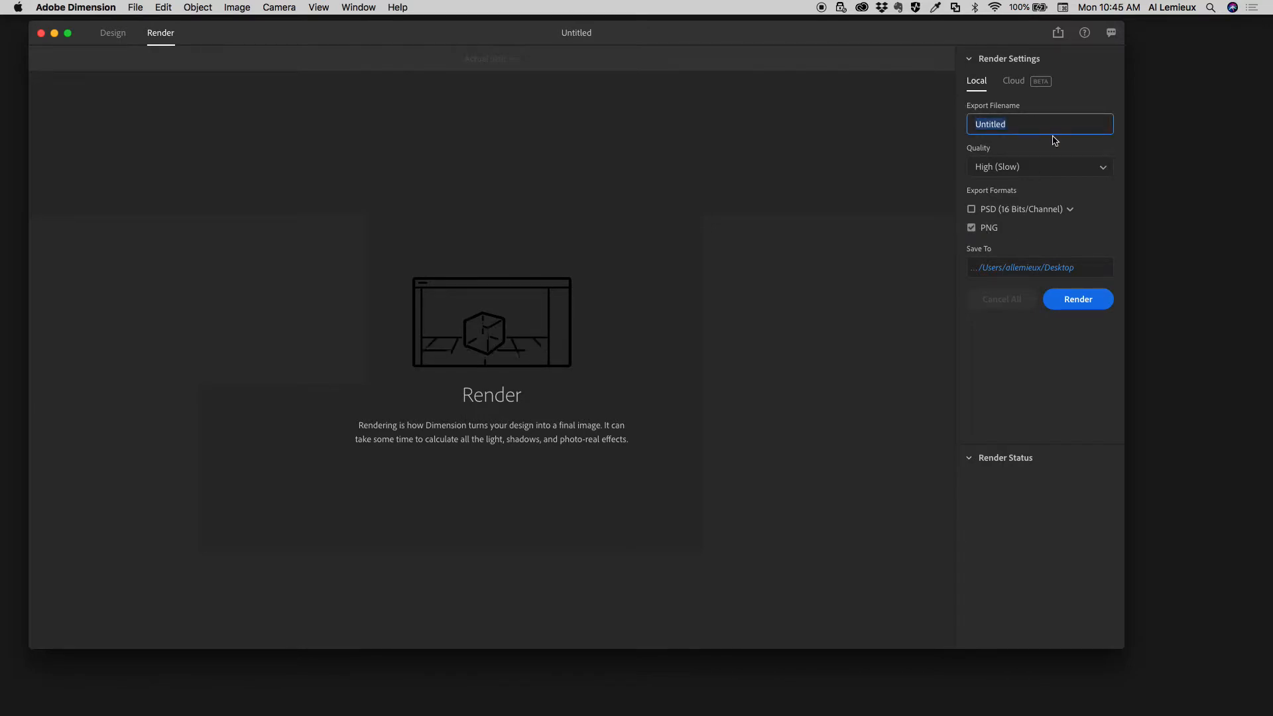
pyautogui.write('Bot')
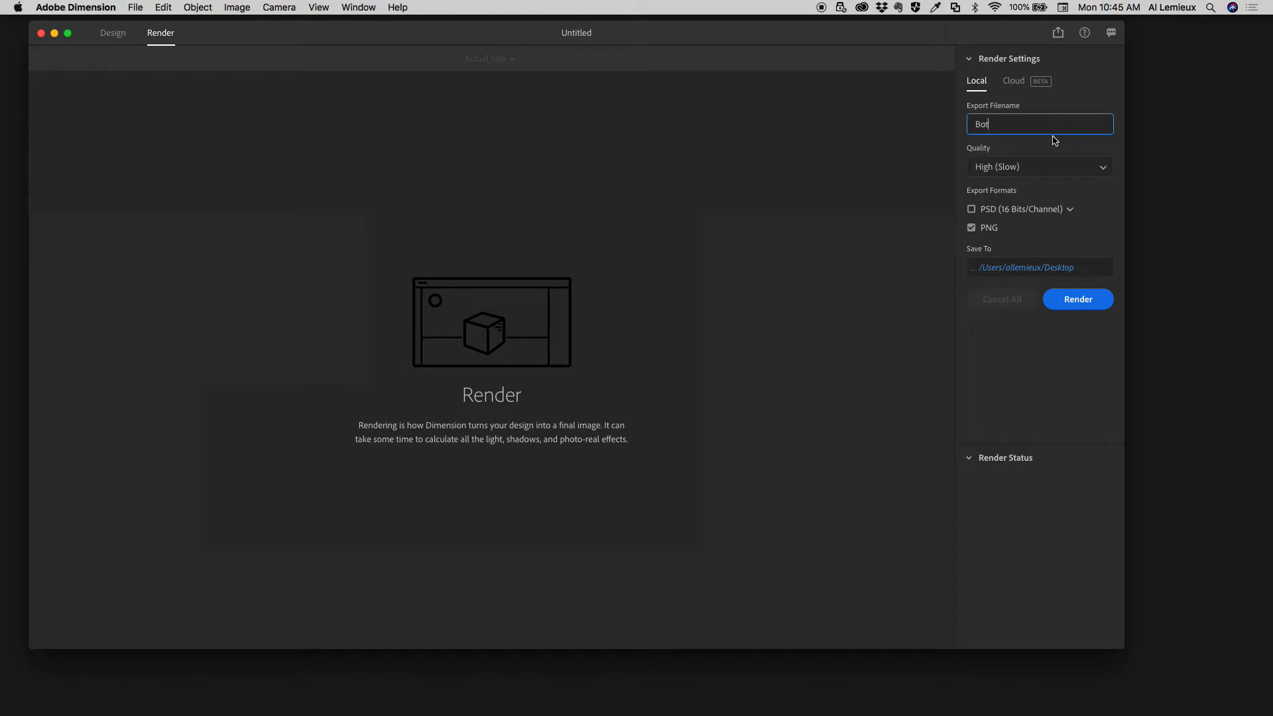
pyautogui.write('tle Ad')
# - Set the save location to NECC > Motion Graphics II > Course Videos > 03-Dimensions > Adobe Dimensions 3D and start the render
pyautogui.click(1053, 269)
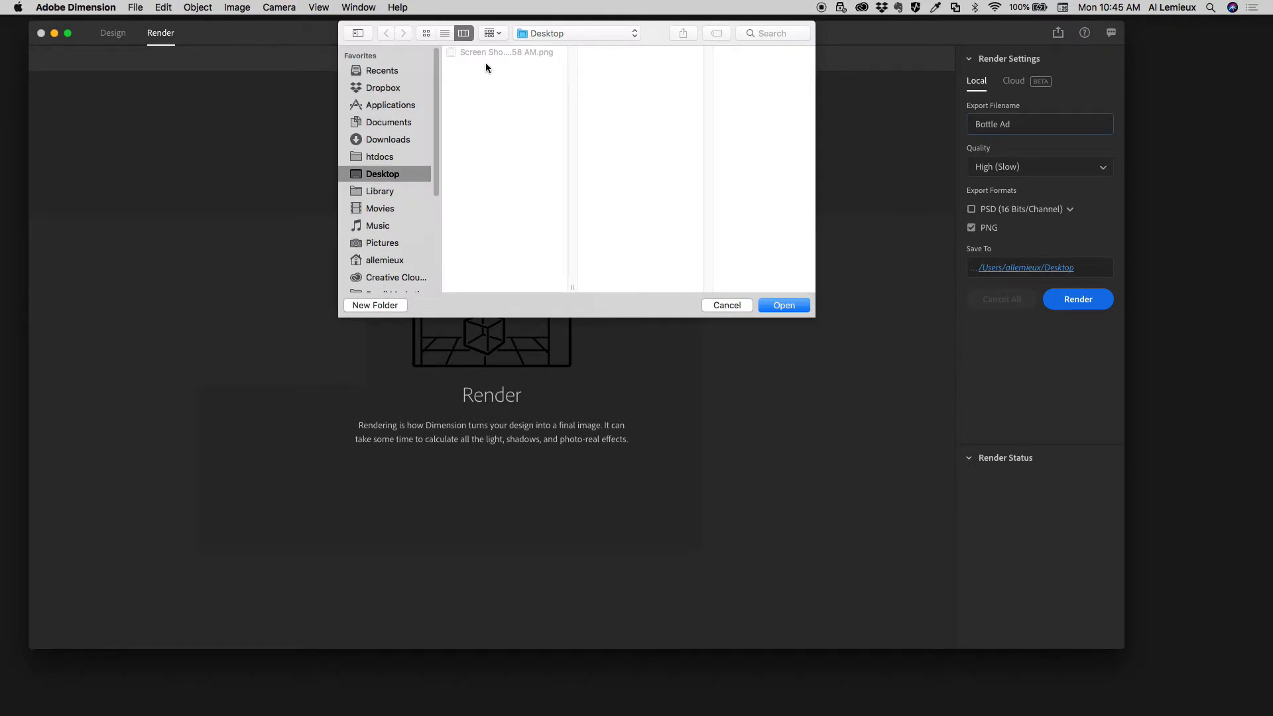
pyautogui.scroll(-5, 385, 215)
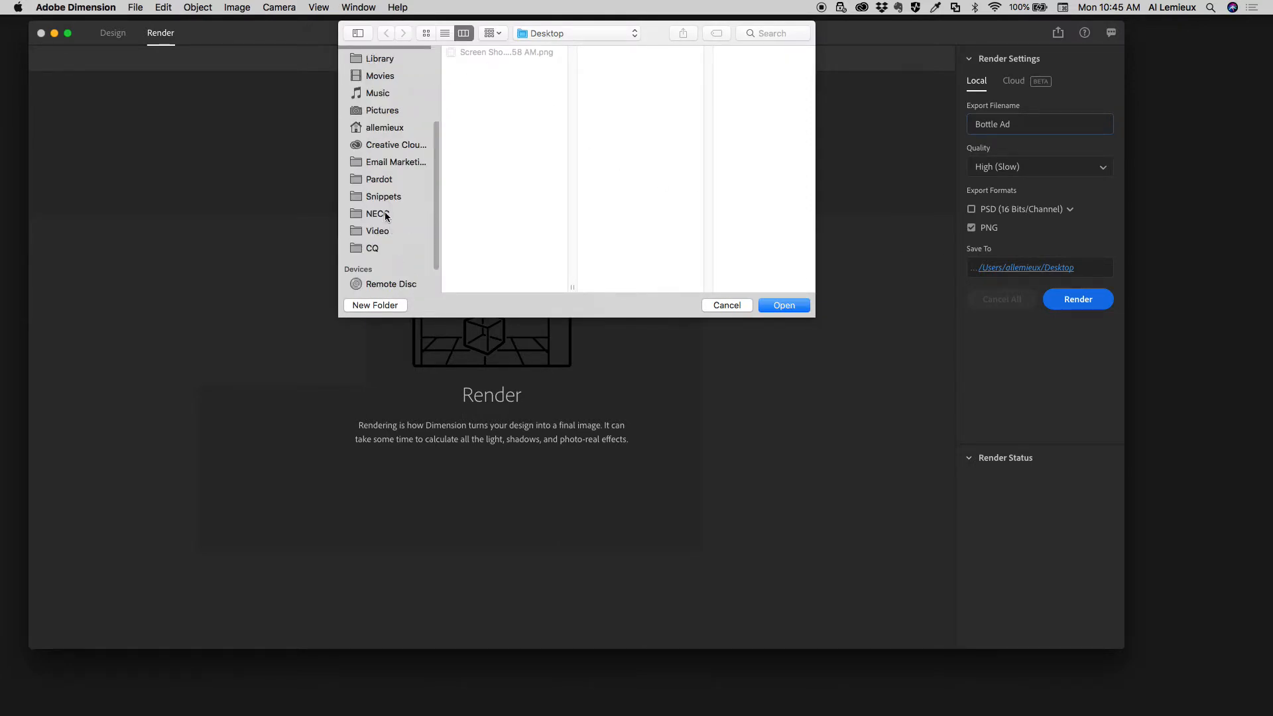
pyautogui.click(385, 215)
pyautogui.click(485, 78)
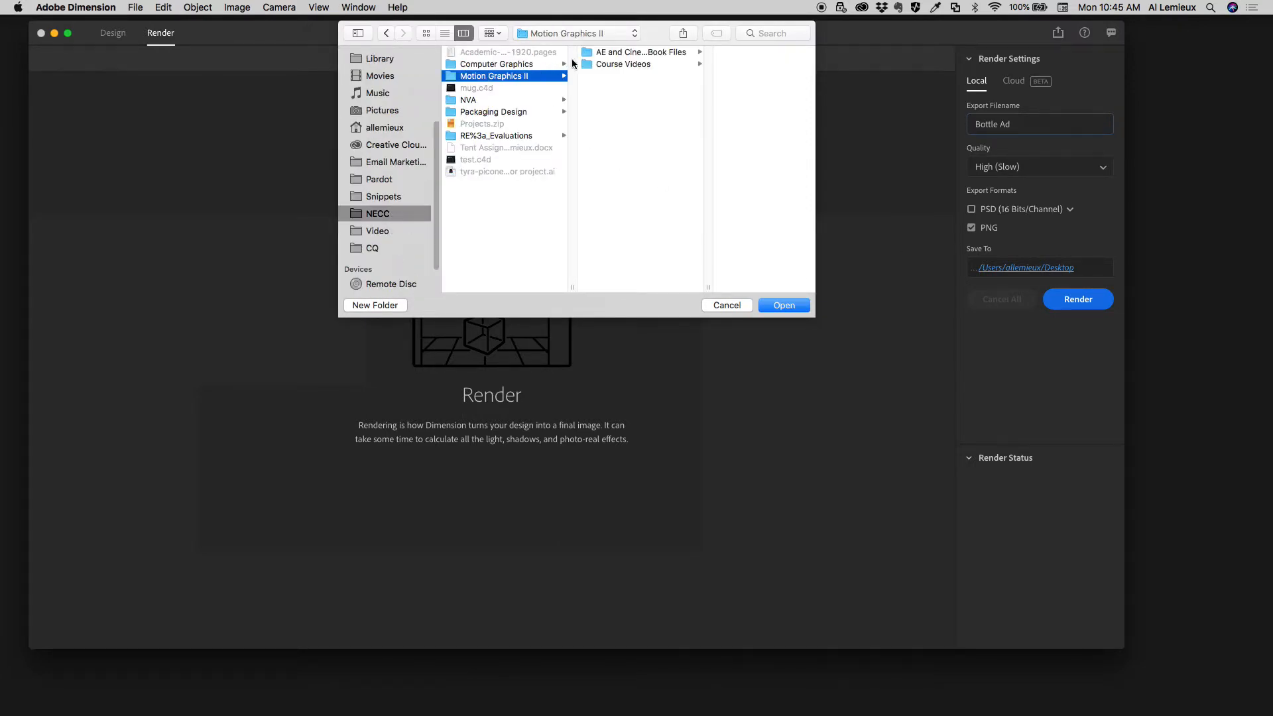
pyautogui.click(603, 63)
pyautogui.click(716, 79)
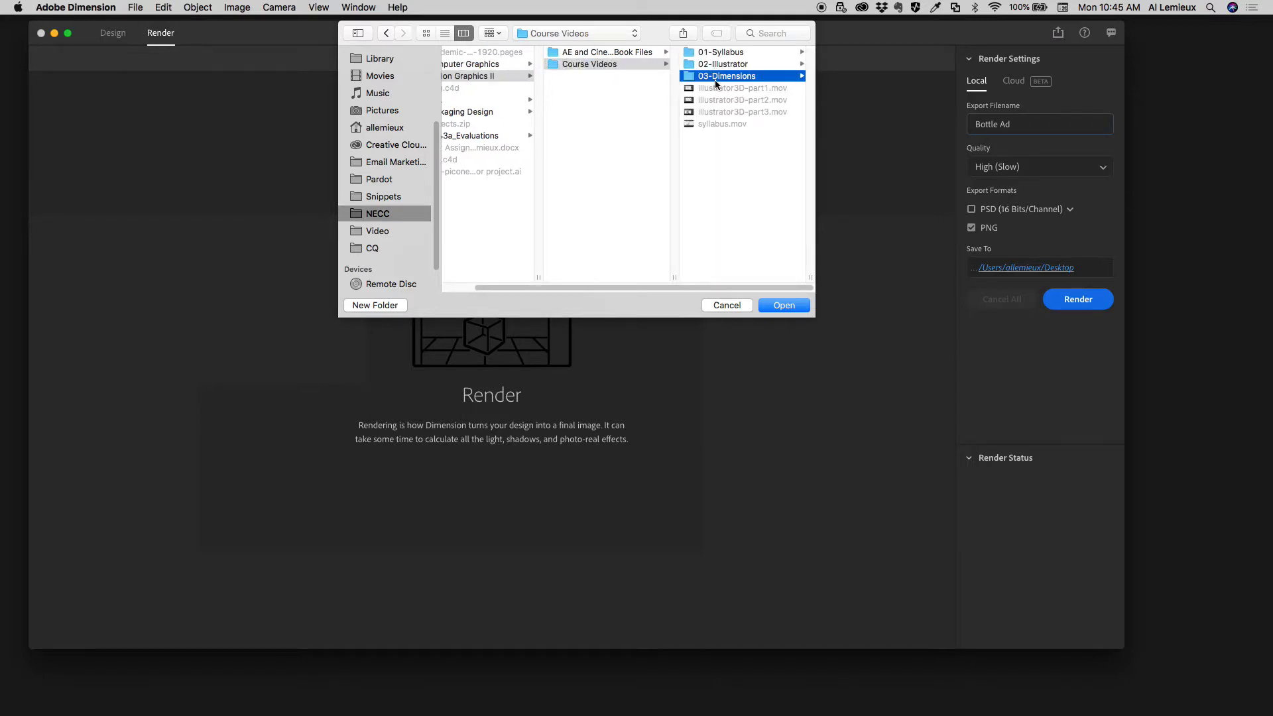
pyautogui.click(741, 53)
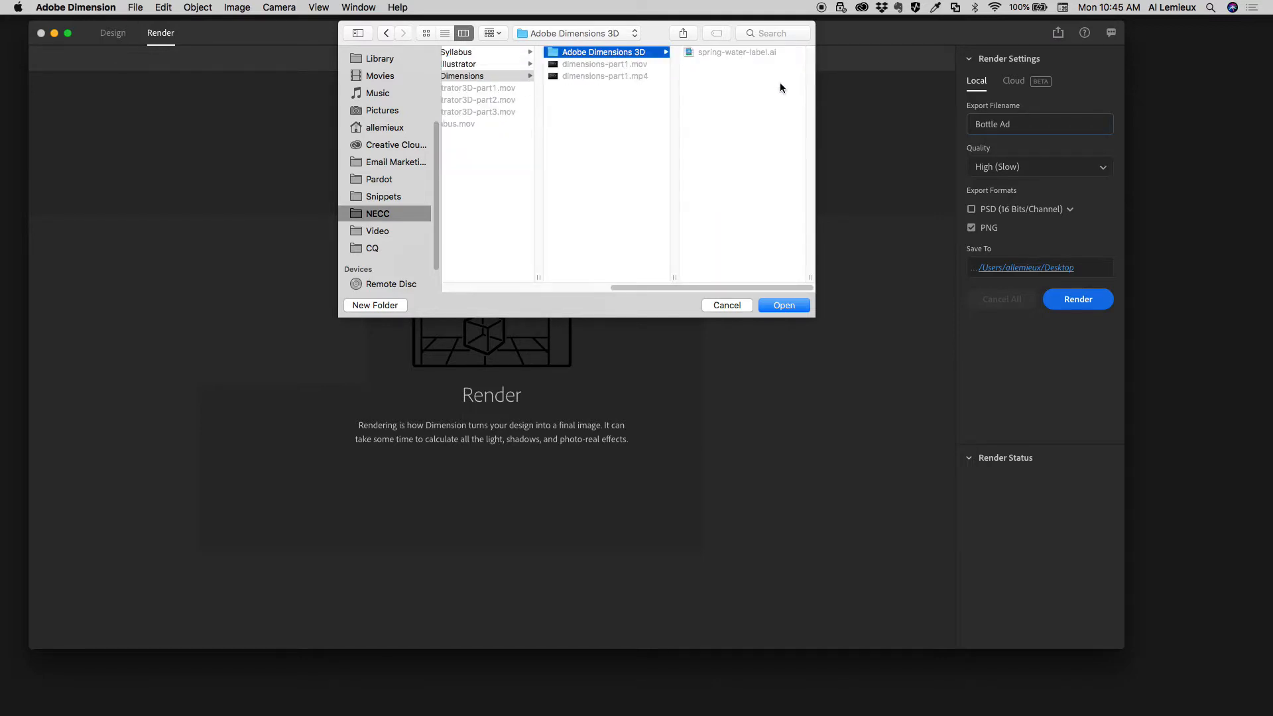
pyautogui.click(783, 306)
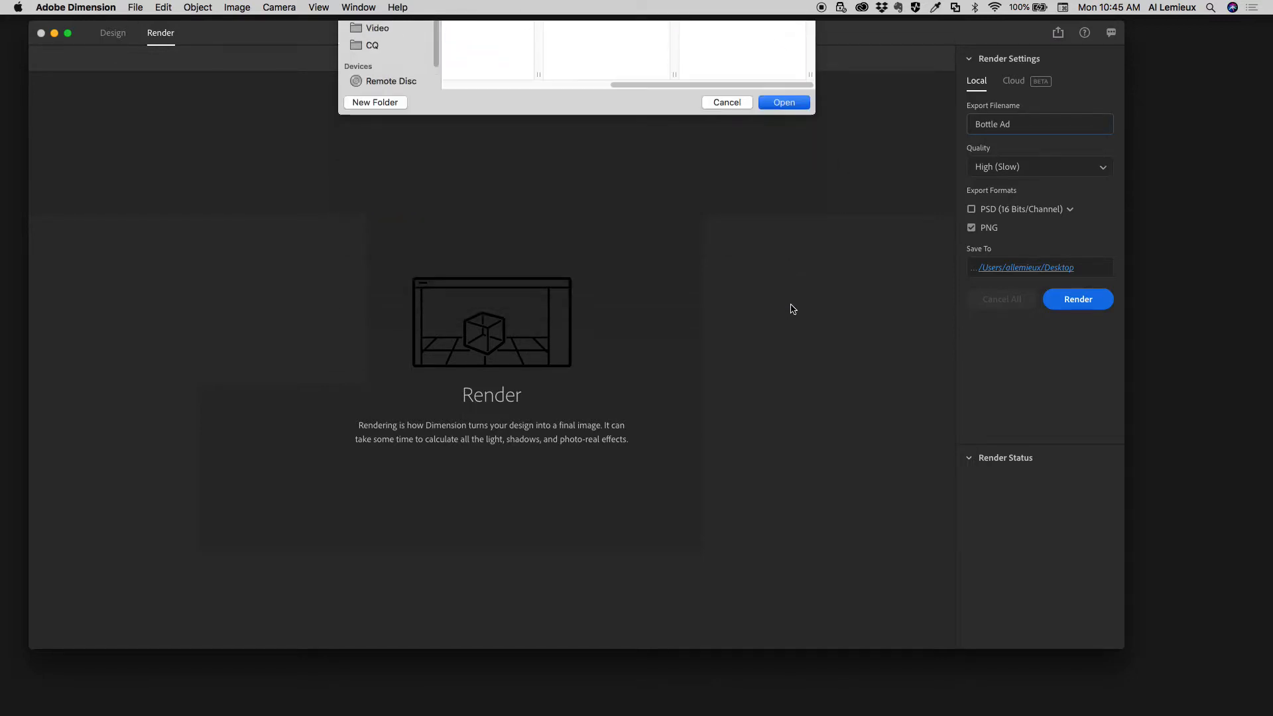
pyautogui.click(1067, 299)
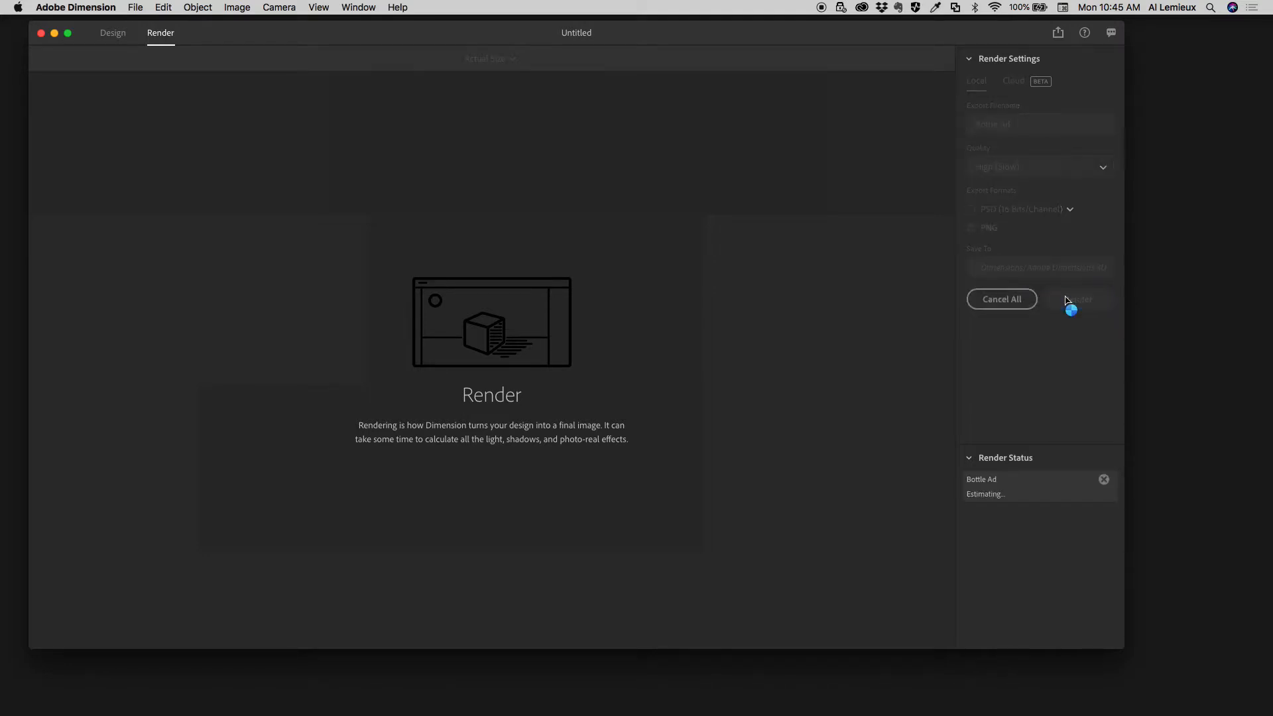